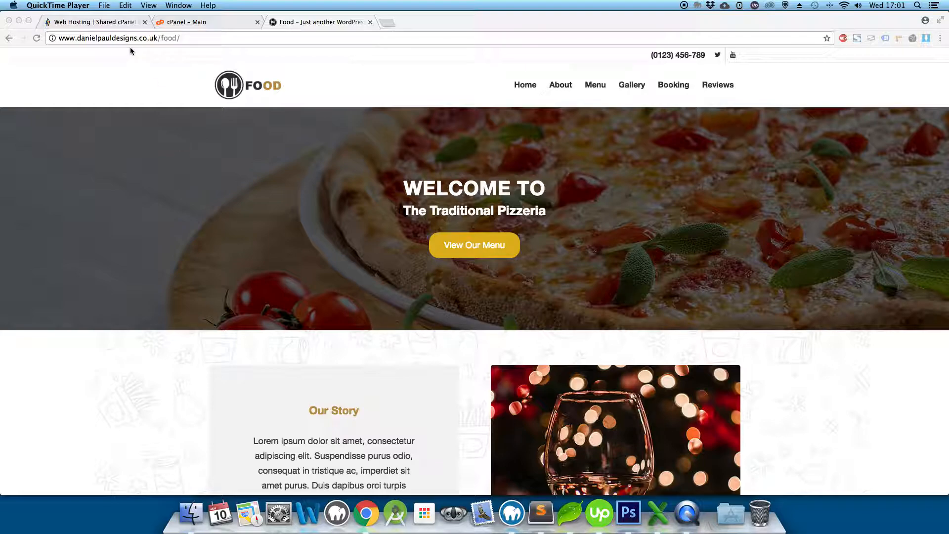
# Bring up the HostGator web hosting page and scroll down to the plan cards.
pyautogui.click(115, 24)
pyautogui.click(115, 24)
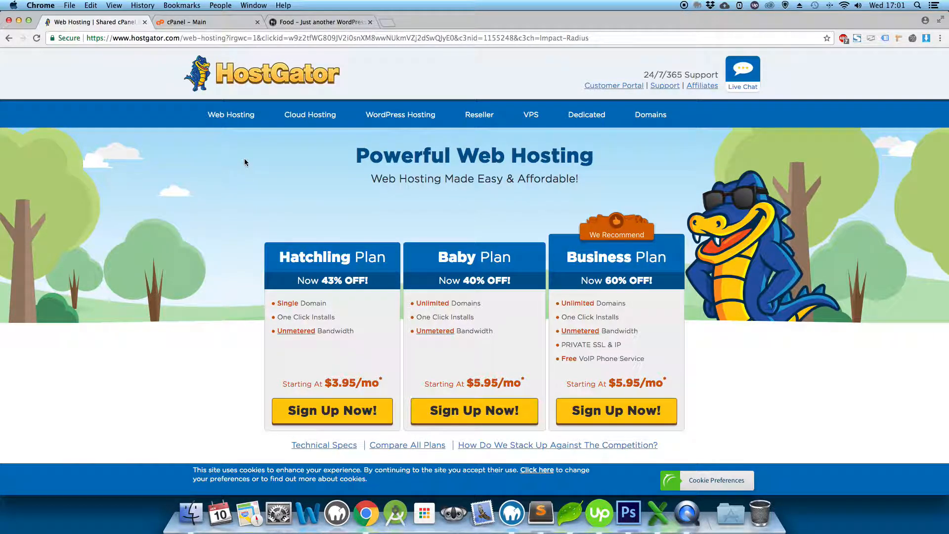
pyautogui.scroll(-2, 244, 160)
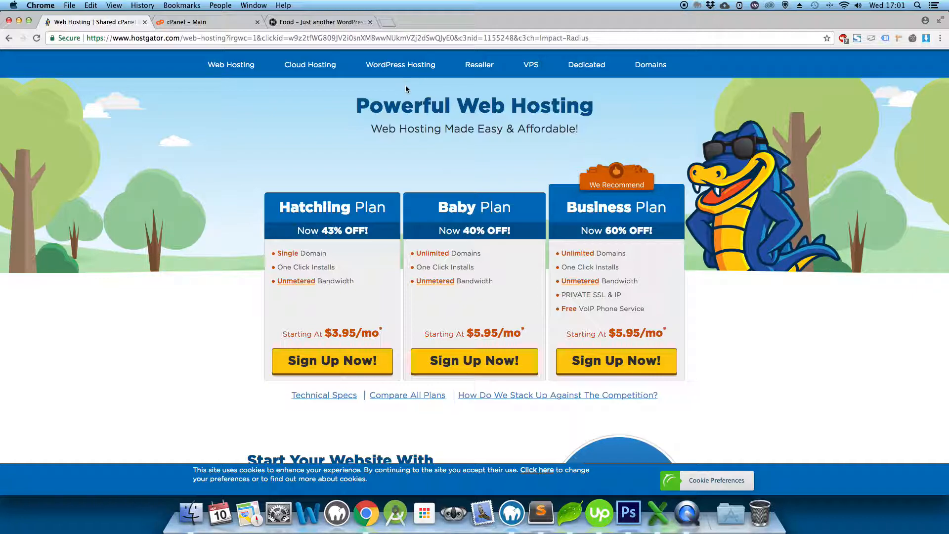
# Highlight the Hatchling and Baby plan names, their domain limits and the Hatchling $3.95/mo price.
pyautogui.moveTo(281, 205); pyautogui.dragTo(513, 208)
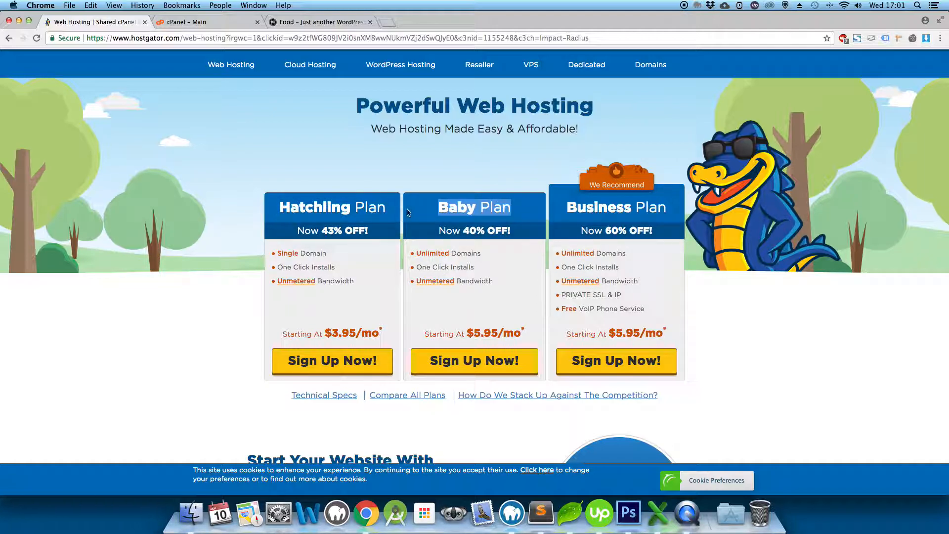
pyautogui.click(426, 217)
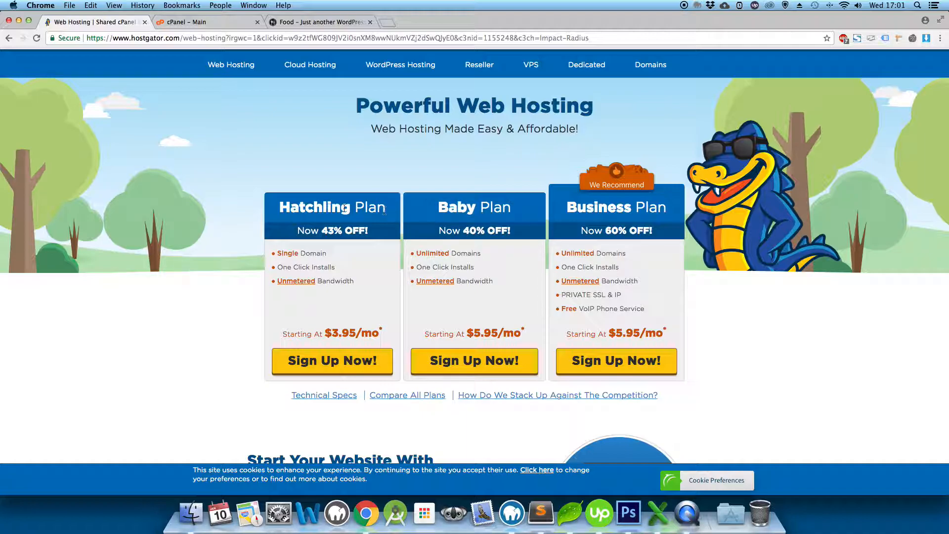
pyautogui.moveTo(305, 207); pyautogui.dragTo(358, 207)
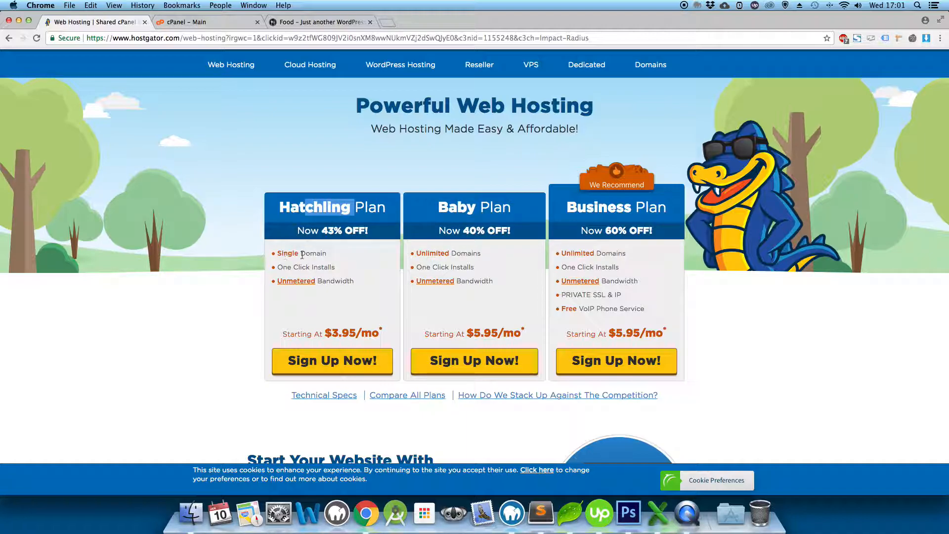
pyautogui.moveTo(328, 253); pyautogui.dragTo(272, 253)
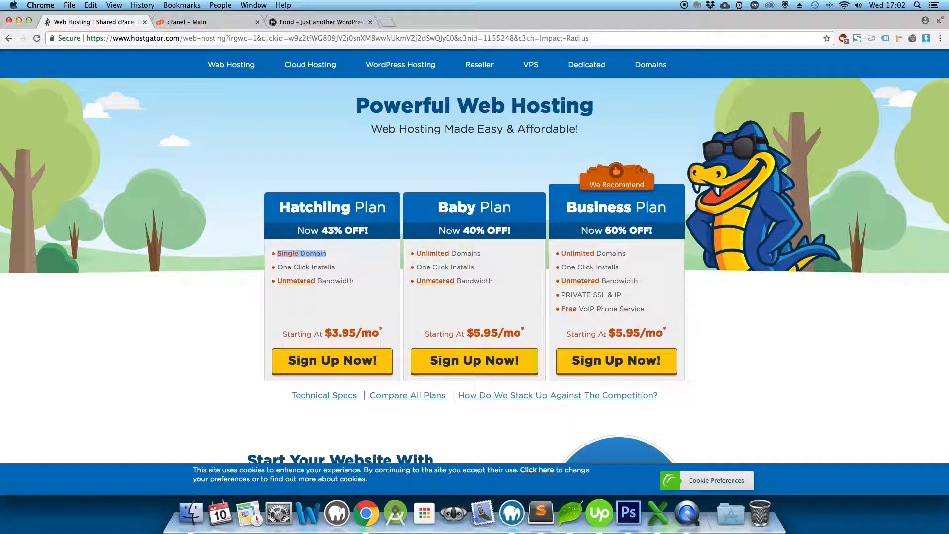
pyautogui.moveTo(494, 253); pyautogui.dragTo(416, 253)
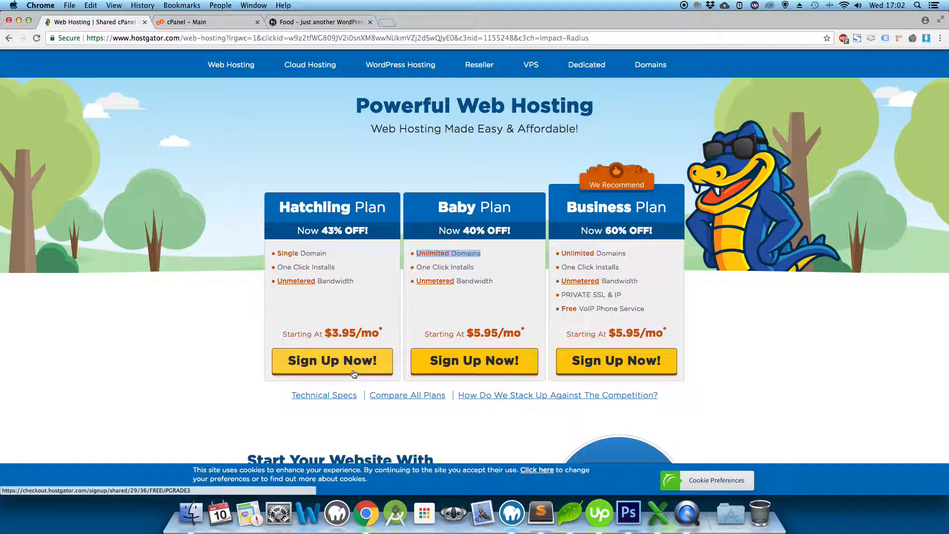
pyautogui.moveTo(331, 334); pyautogui.dragTo(379, 334)
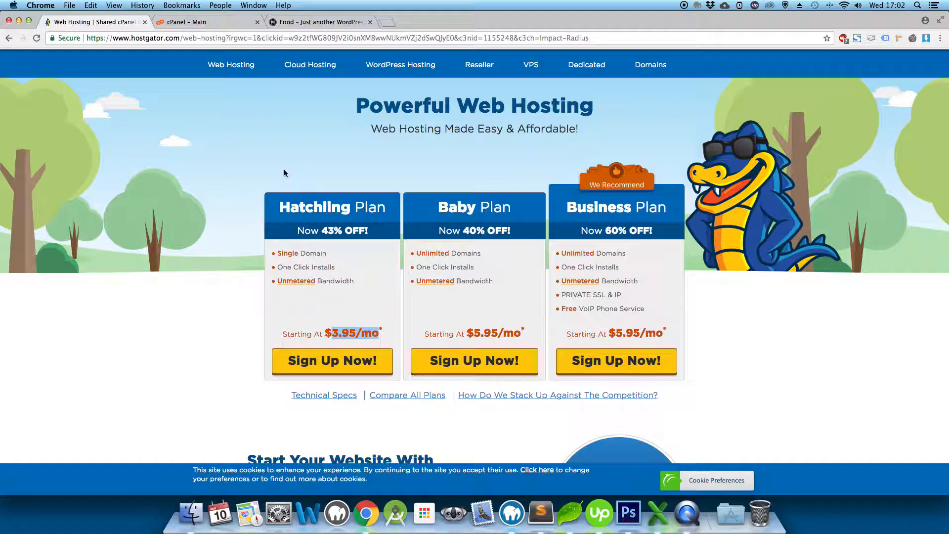
# Start the Hatchling plan sign-up and choose Register a New Domain on the order form.
pyautogui.click(373, 369)
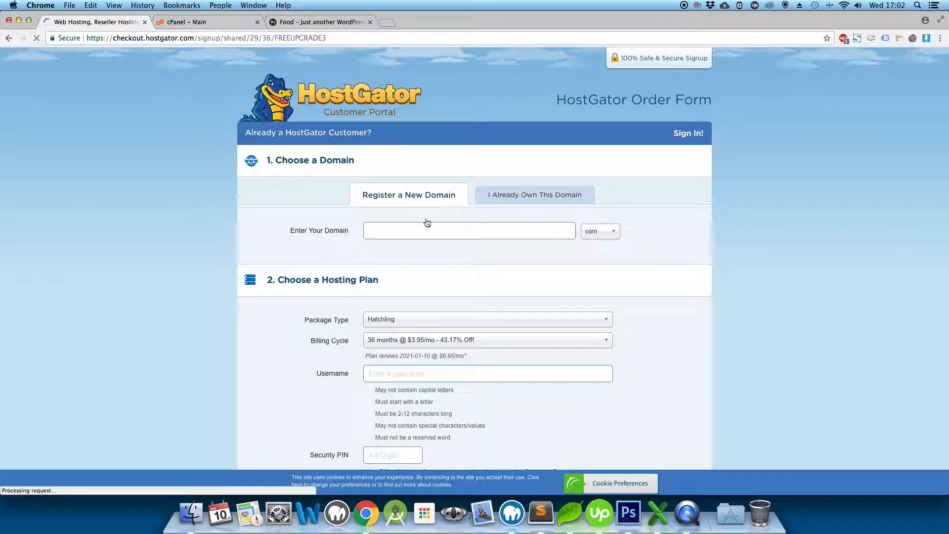
pyautogui.click(531, 197)
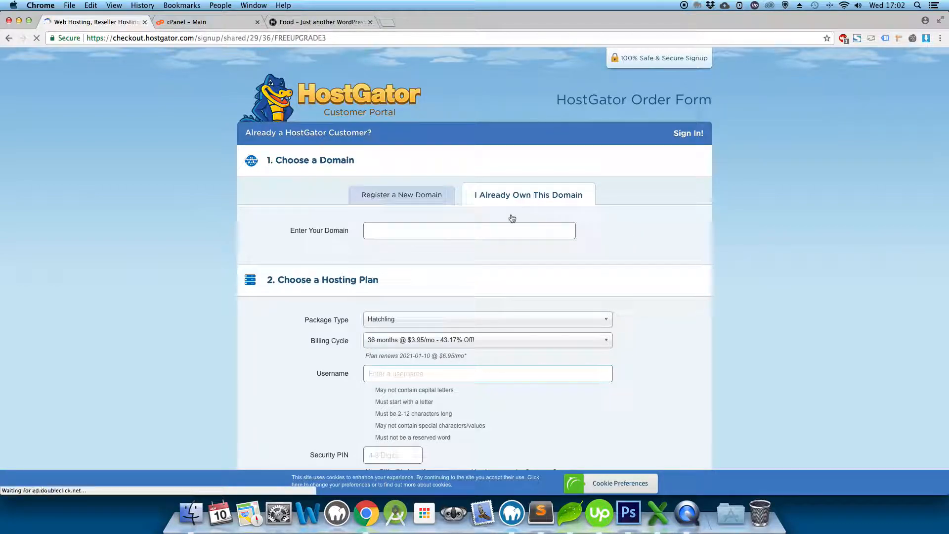
pyautogui.click(405, 198)
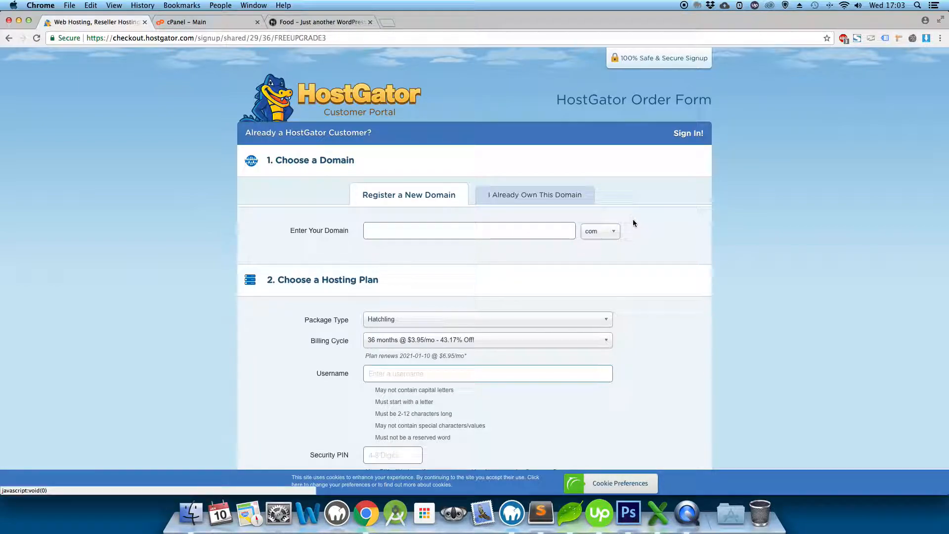
# Search for codingpiratetutorials with .com, adding codingpiratetutorials.com as the primary domain at $15.00/yr.
pyautogui.write('codingpirateturo')
pyautogui.press('BackSpace')
pyautogui.press('BackSpace')
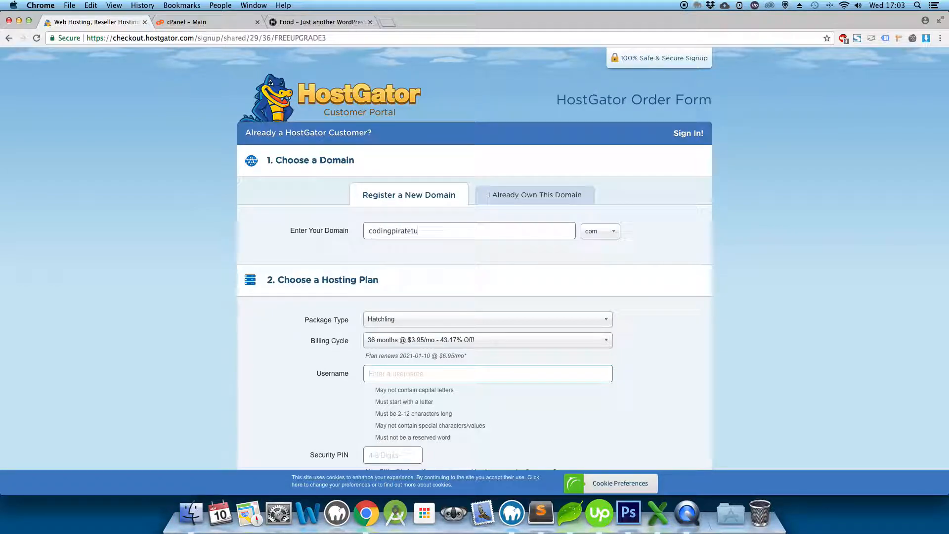
pyautogui.write('tir')
pyautogui.write('ials')
pyautogui.click(609, 232)
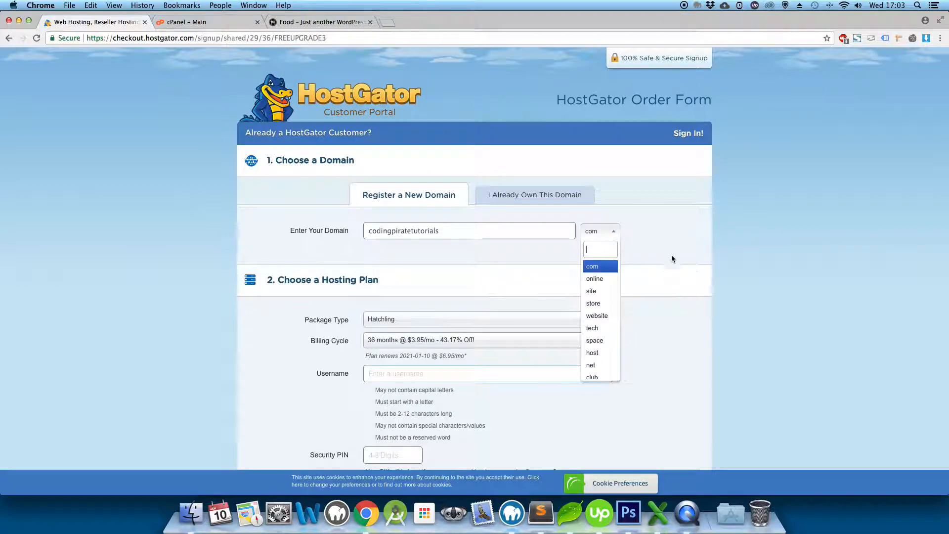
pyautogui.click(678, 251)
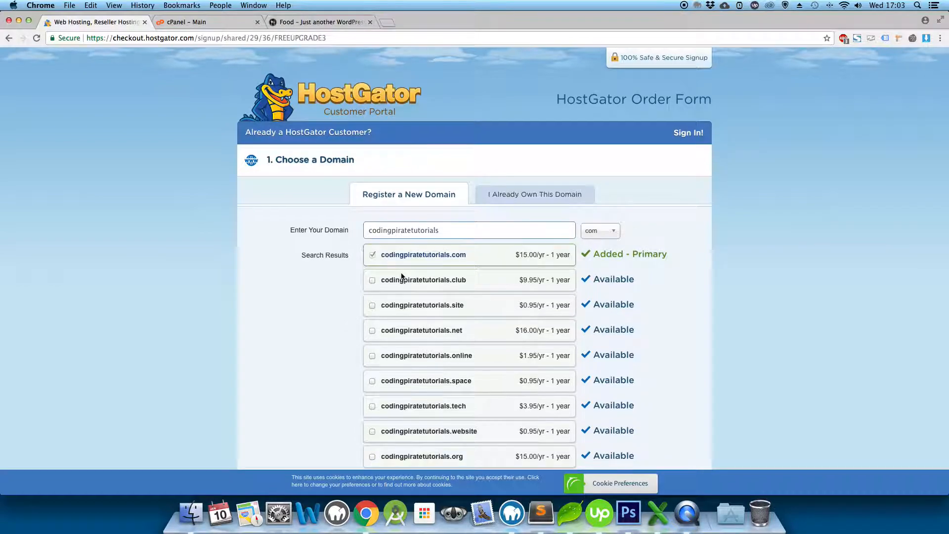
pyautogui.scroll(-2, 402, 276)
# Scroll to Domain Privacy Protection and highlight its heading, price and description.
pyautogui.scroll(-3, 401, 276)
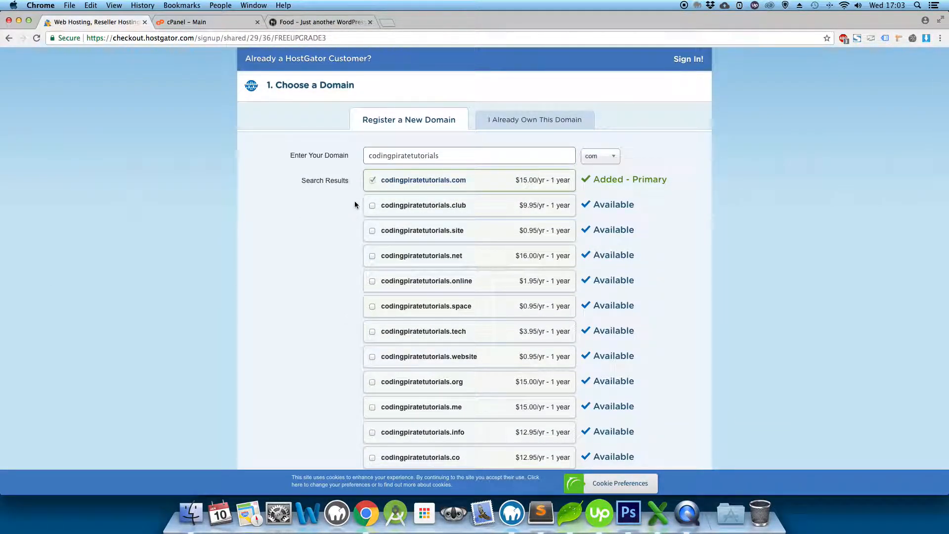
pyautogui.scroll(-10, 355, 255)
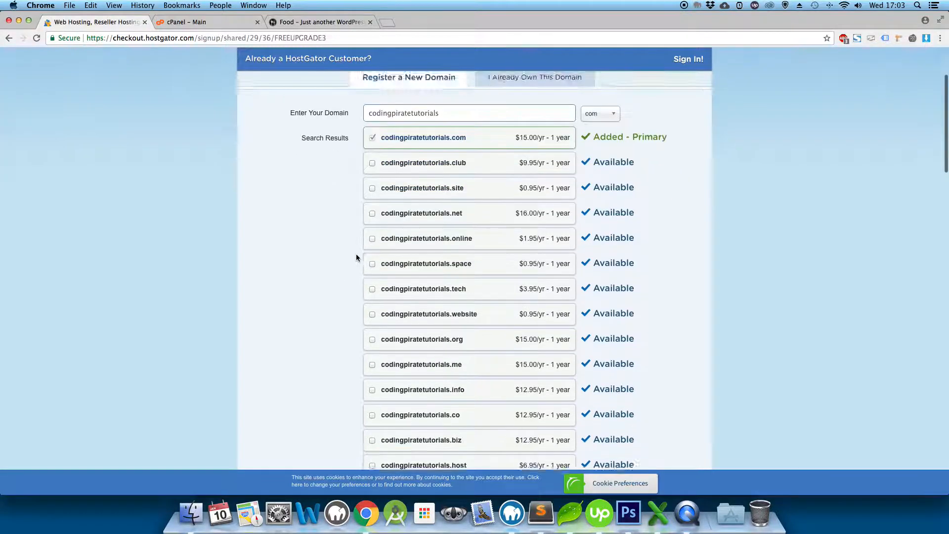
pyautogui.scroll(-3, 355, 254)
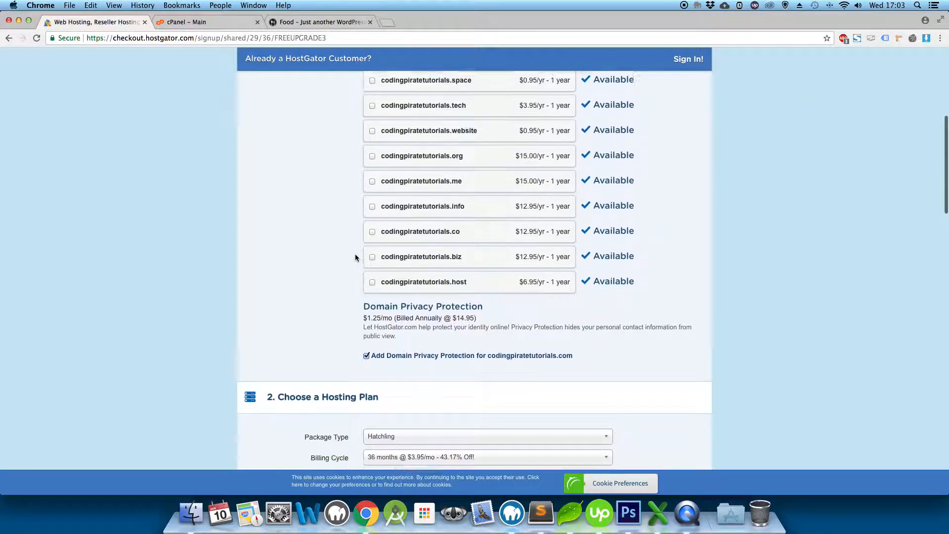
pyautogui.click(360, 295)
pyautogui.moveTo(360, 296); pyautogui.dragTo(489, 307)
pyautogui.moveTo(682, 315); pyautogui.dragTo(683, 315)
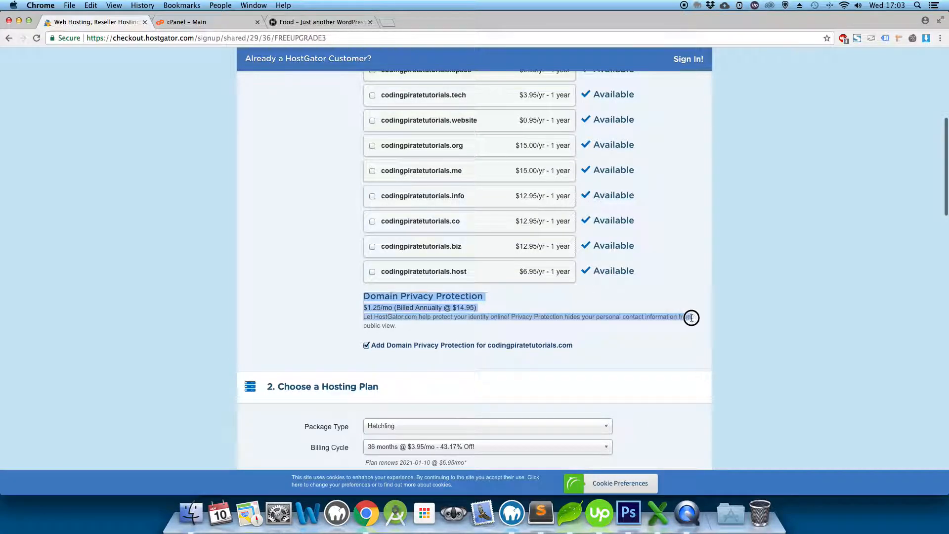
pyautogui.click(470, 321)
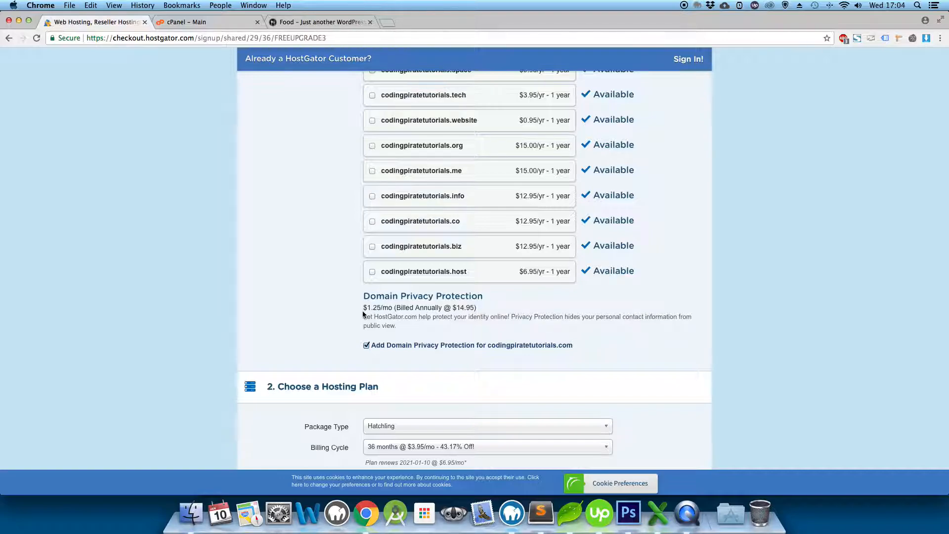
pyautogui.moveTo(363, 296); pyautogui.dragTo(493, 303)
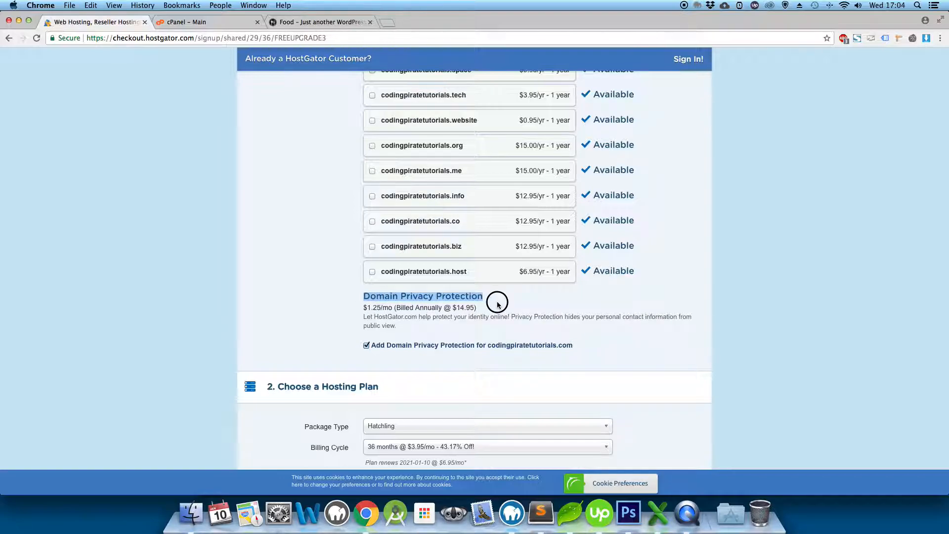
# Untick Domain Privacy Protection and highlight the Private option's explanation and example contact details.
pyautogui.click(365, 345)
pyautogui.scroll(-2, 333, 352)
pyautogui.scroll(-1, 333, 354)
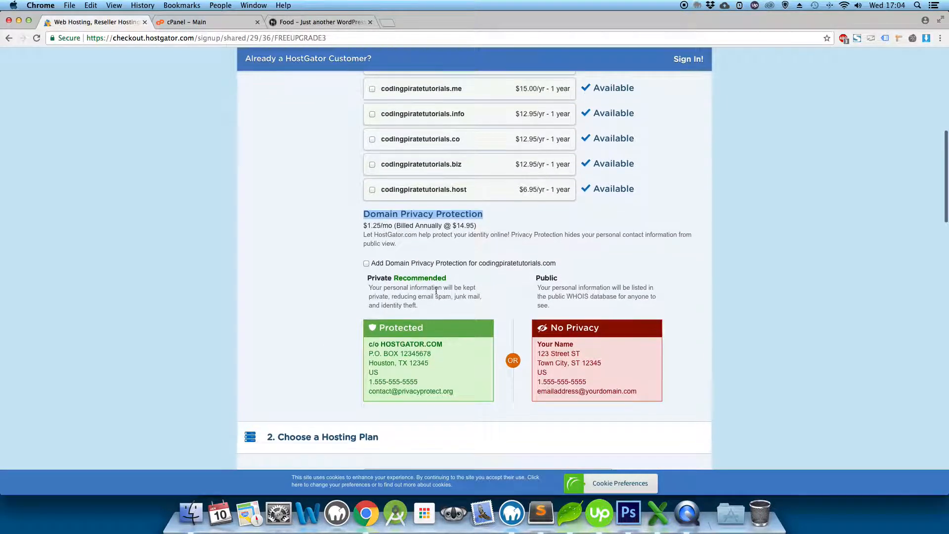
pyautogui.moveTo(368, 278); pyautogui.dragTo(477, 298)
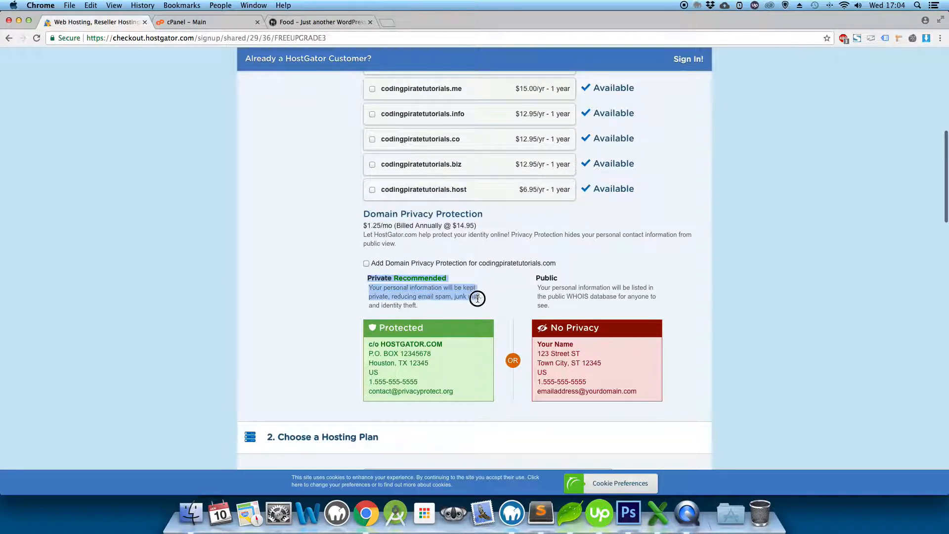
pyautogui.moveTo(469, 391); pyautogui.dragTo(368, 351)
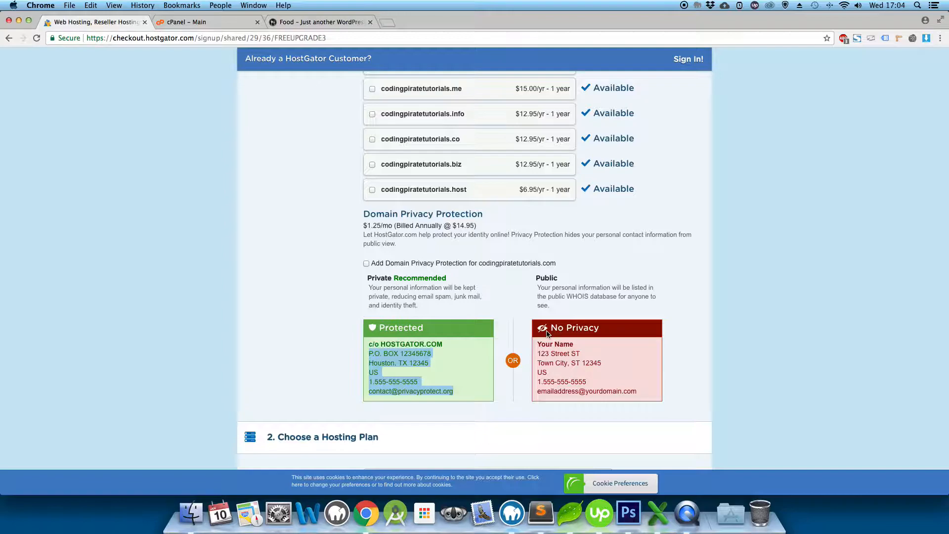
pyautogui.scroll(-4, 549, 332)
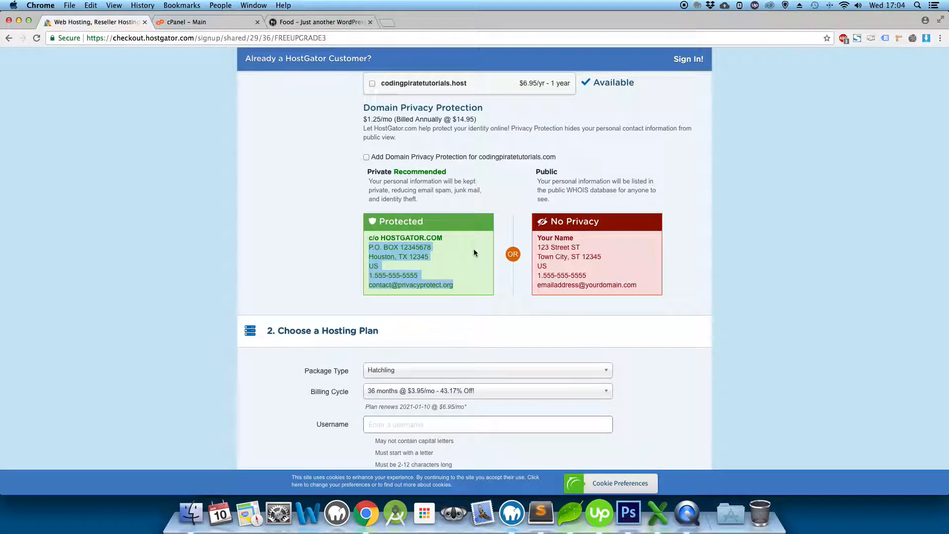
pyautogui.scroll(-2, 474, 248)
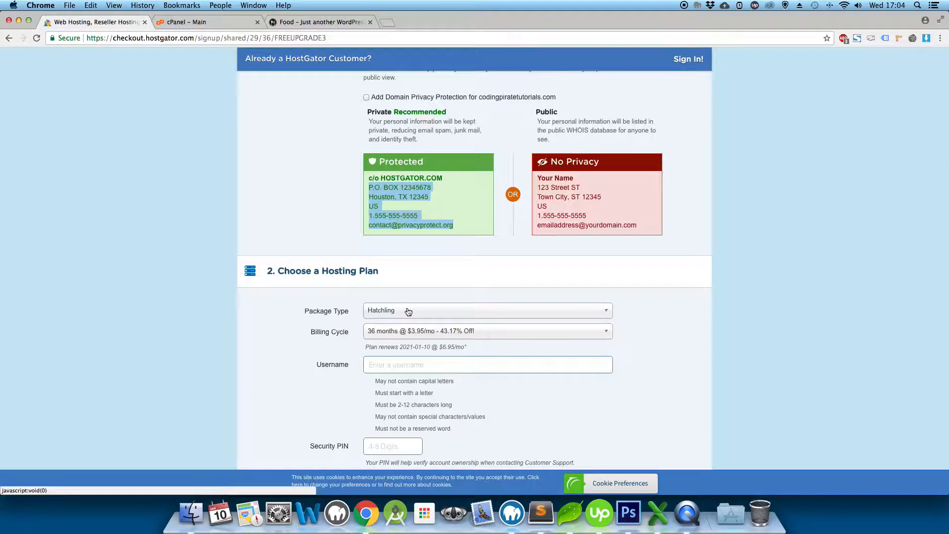
# Keep the Hatchling package and set its billing cycle to 12 months at $5.95/mo.
pyautogui.click(383, 315)
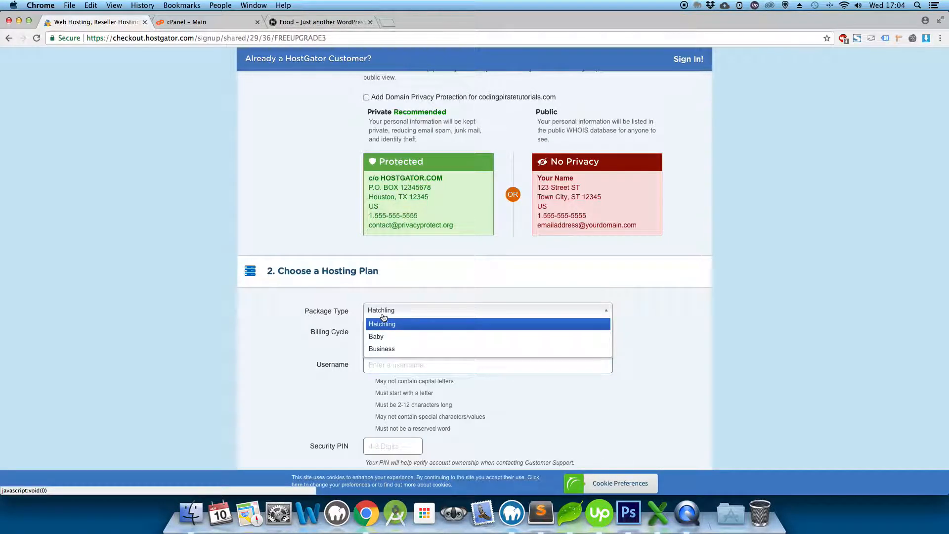
pyautogui.click(383, 322)
pyautogui.scroll(-1, 389, 328)
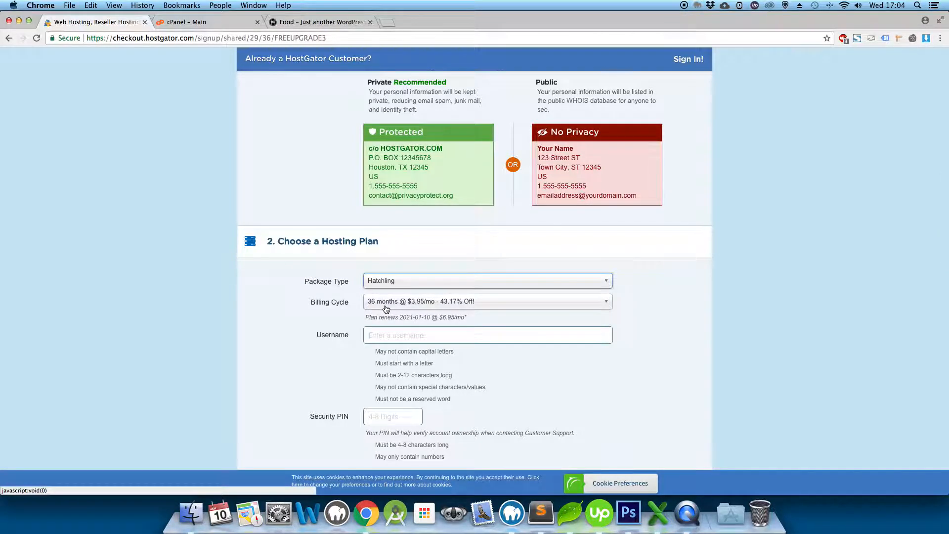
pyautogui.click(419, 302)
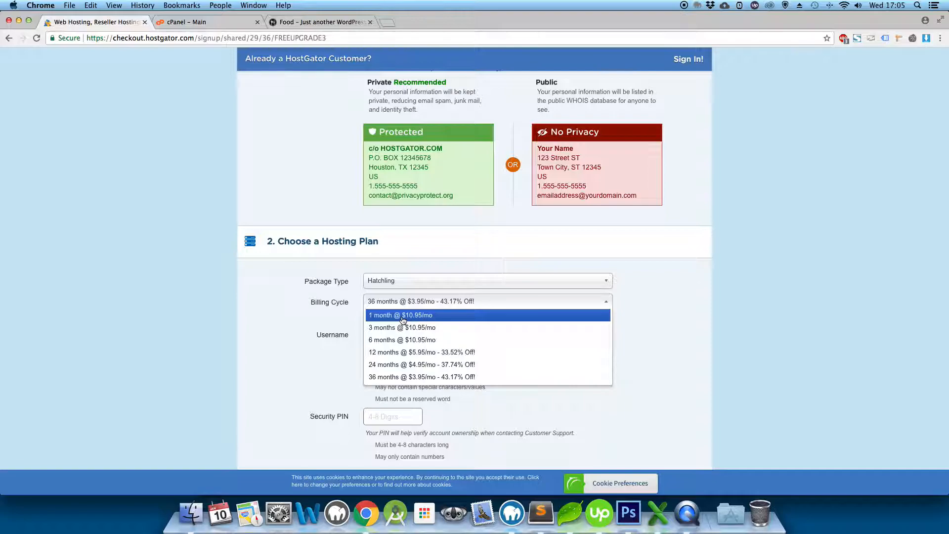
pyautogui.click(383, 353)
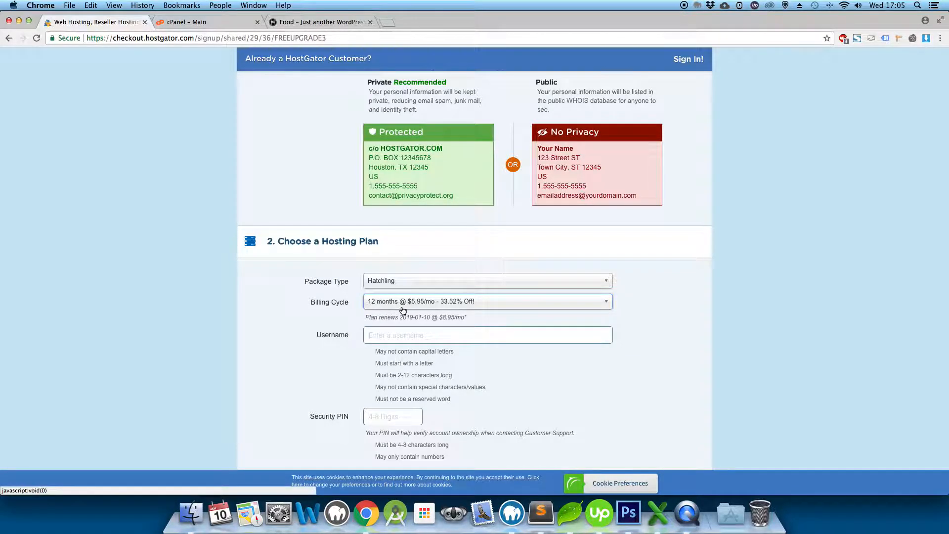
pyautogui.click(328, 340)
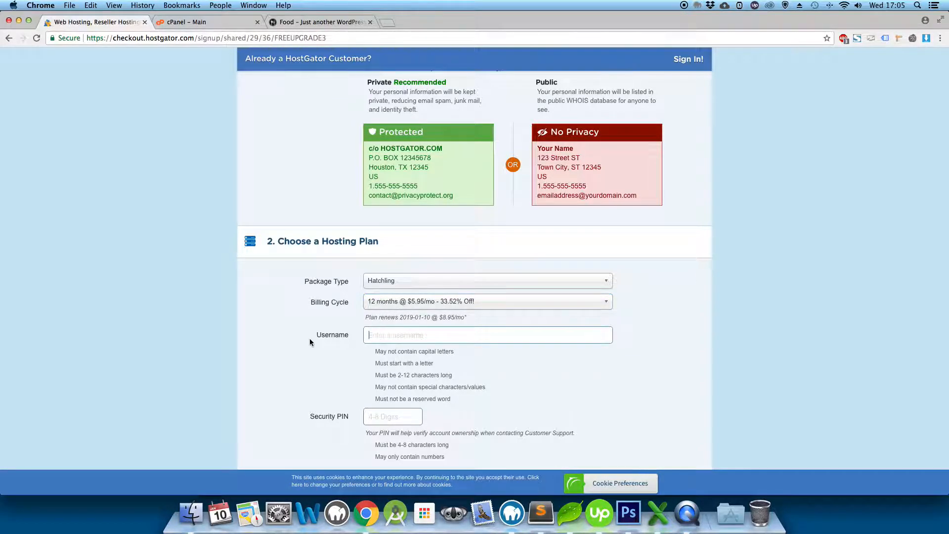
# Set the hosting username to codingpirate, shortened from codingpirateturorials, and enter a four-digit security PIN.
pyautogui.scroll(-3, 316, 337)
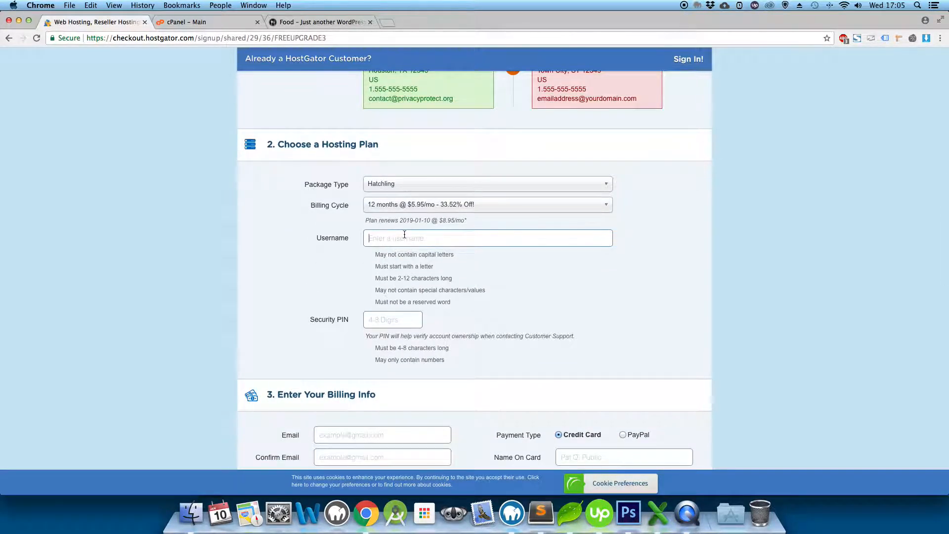
pyautogui.write('codingpirateturorials')
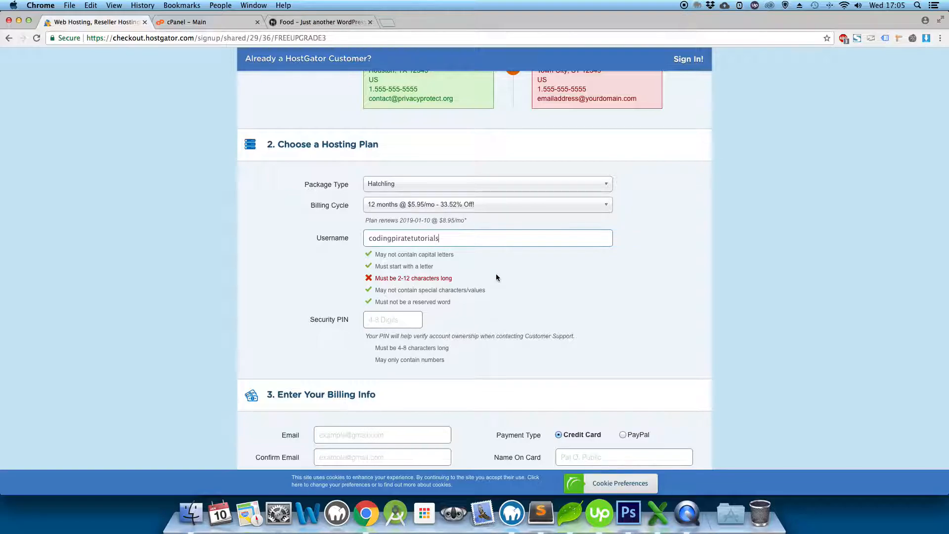
pyautogui.click(377, 322)
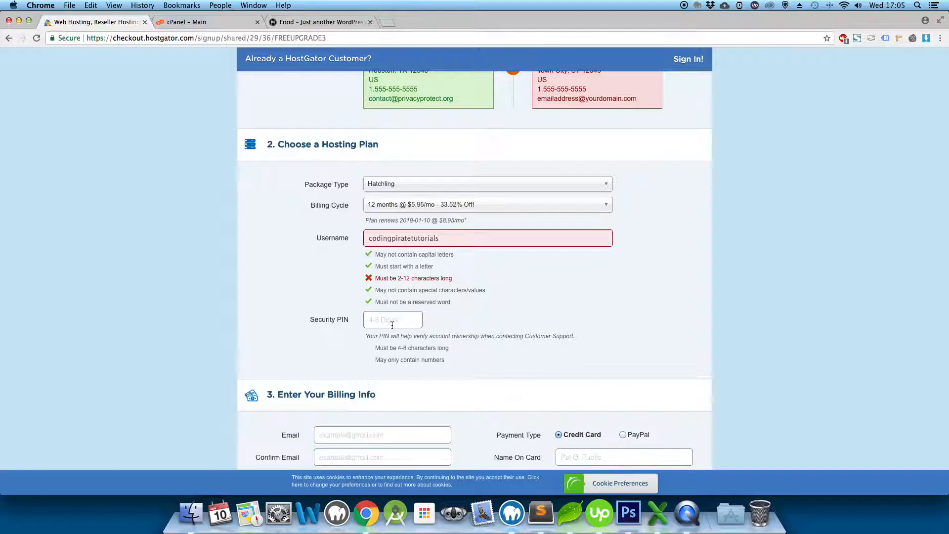
pyautogui.write('1234')
pyautogui.click(455, 235)
pyautogui.moveTo(460, 239); pyautogui.dragTo(299, 237)
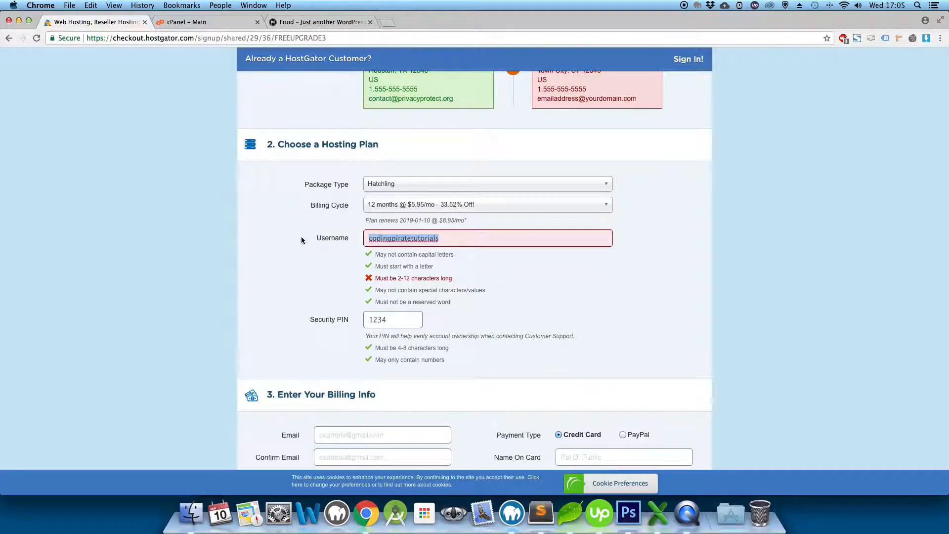
pyautogui.write('codingpirate')
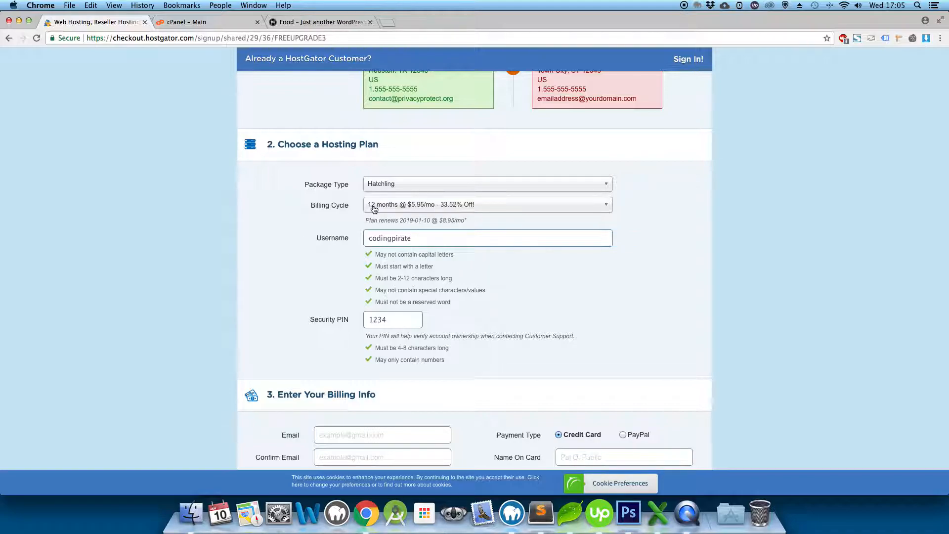
pyautogui.scroll(-1, 359, 352)
pyautogui.scroll(-3, 359, 352)
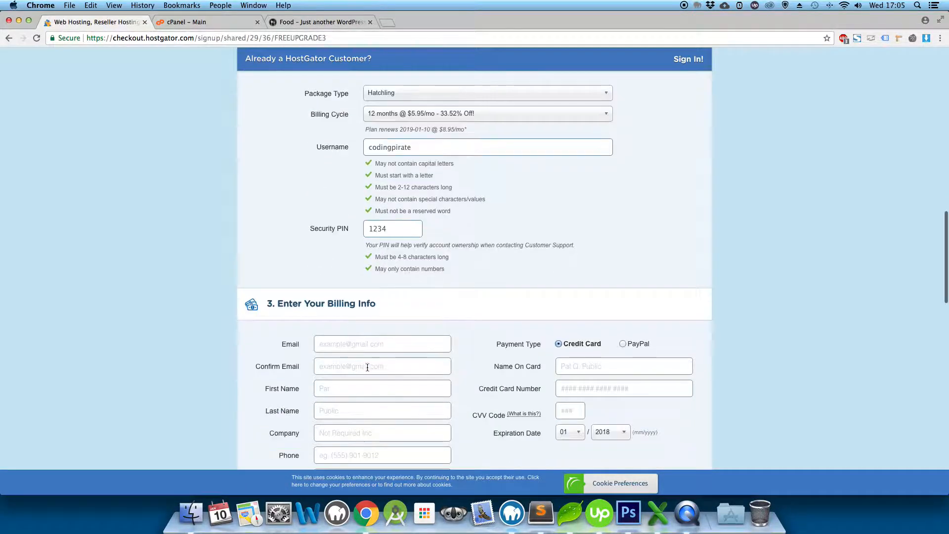
pyautogui.scroll(-1, 344, 374)
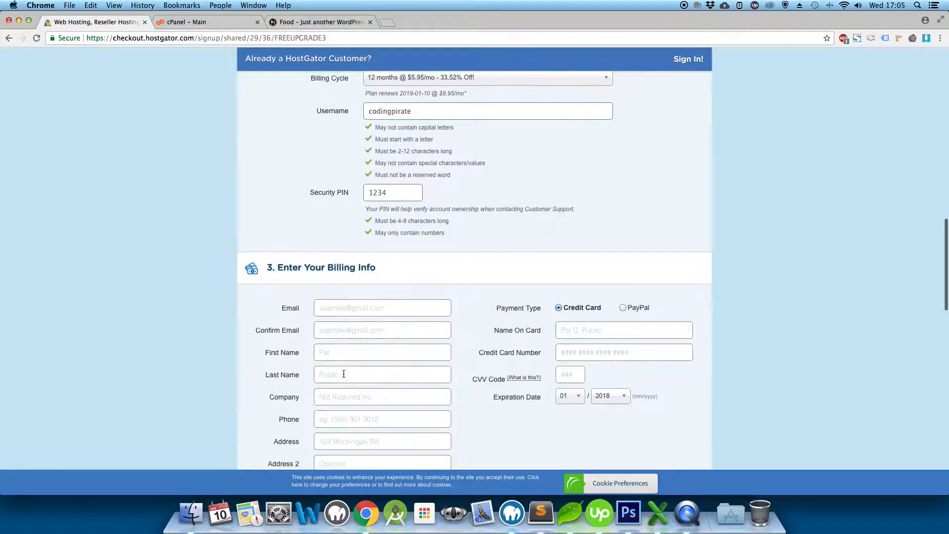
pyautogui.scroll(-4, 361, 247)
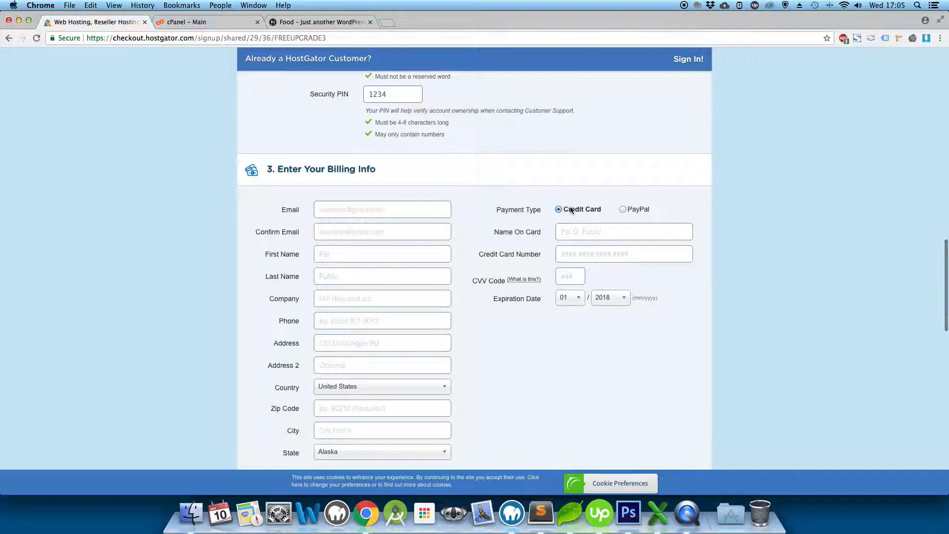
pyautogui.scroll(-3, 488, 254)
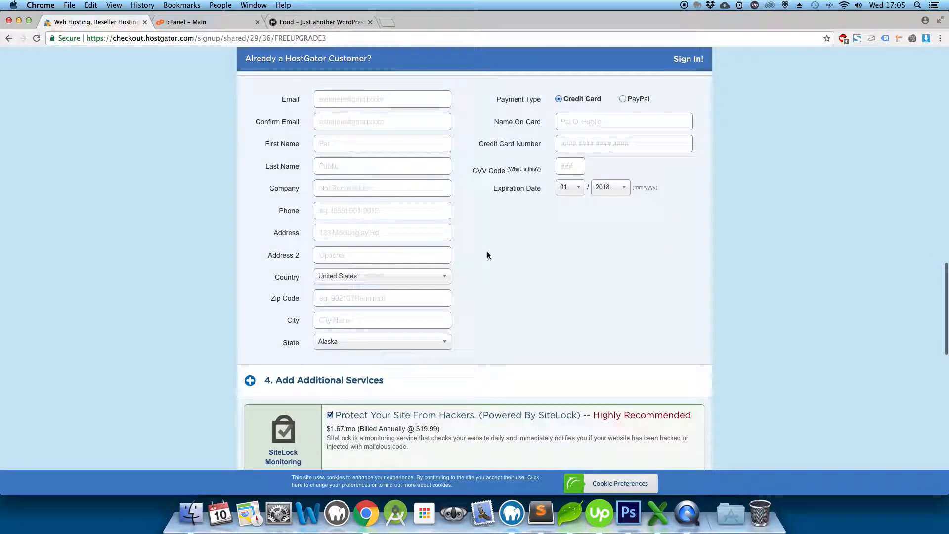
pyautogui.scroll(-3, 487, 255)
pyautogui.scroll(-3, 488, 255)
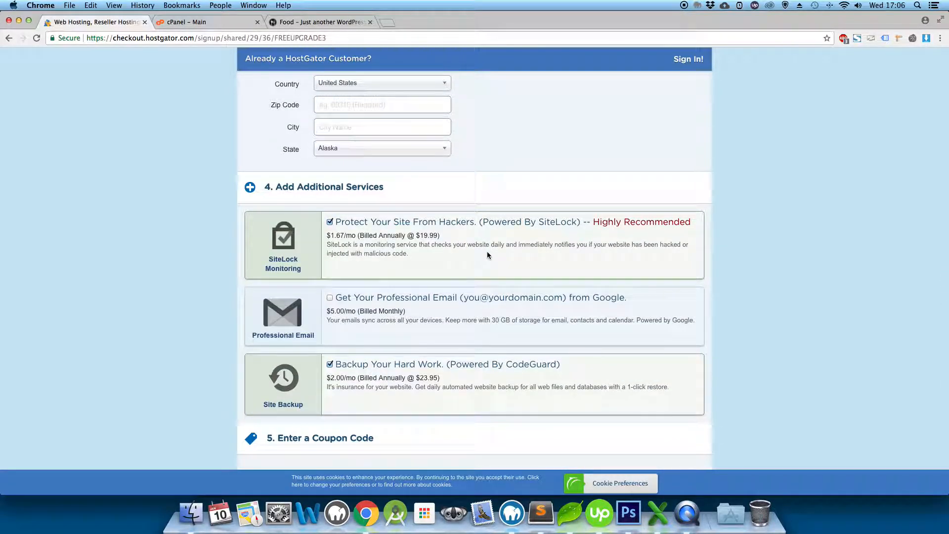
# Untick the SiteLock Monitoring and Site Backup add-ons under Additional Services.
pyautogui.moveTo(329, 236); pyautogui.dragTo(400, 236)
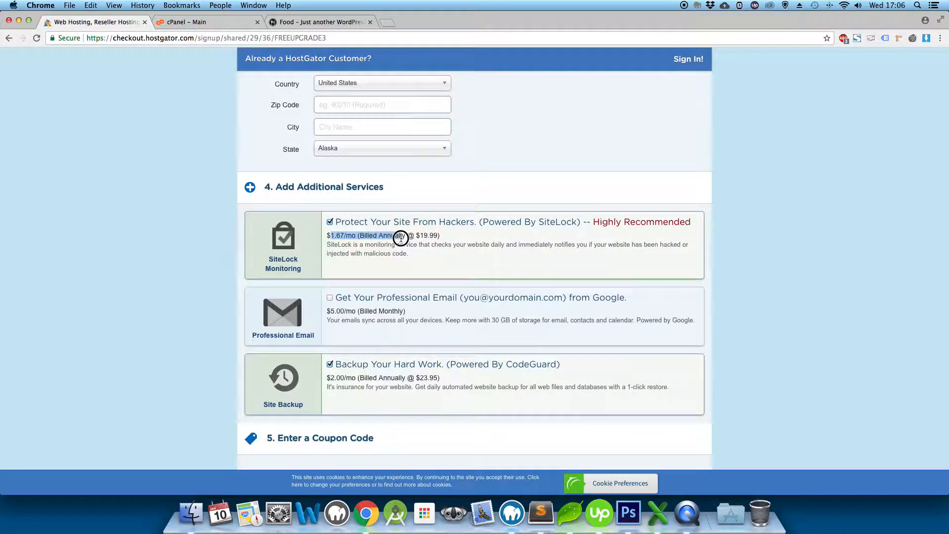
pyautogui.click(340, 221)
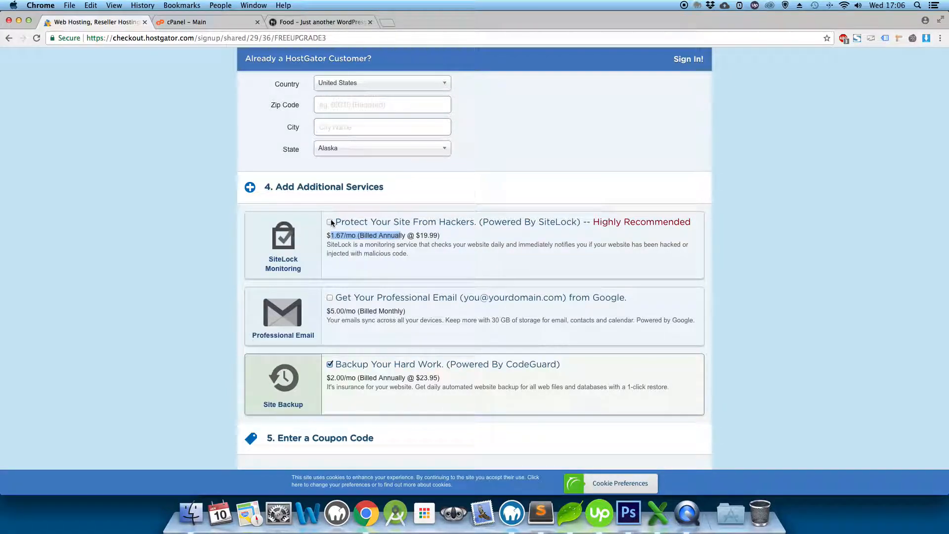
pyautogui.click(331, 222)
pyautogui.click(331, 222)
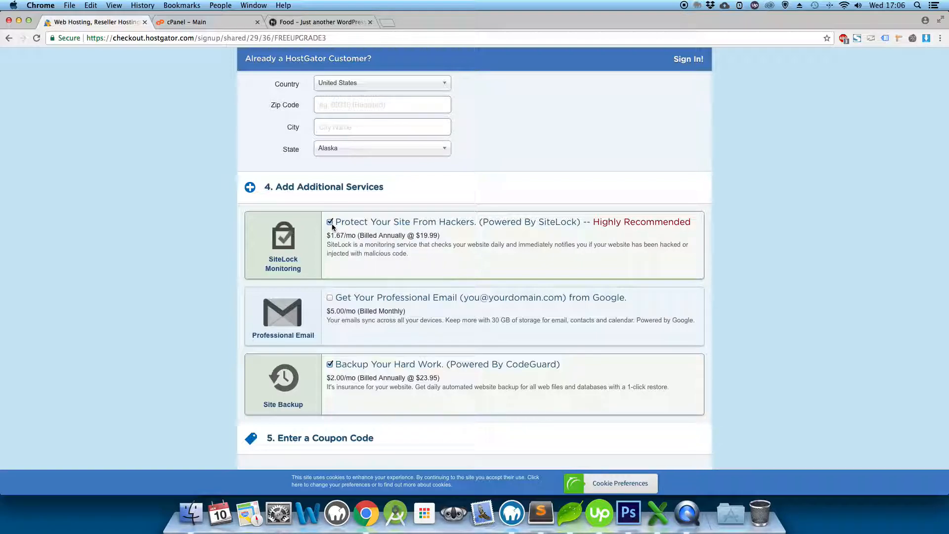
pyautogui.click(330, 222)
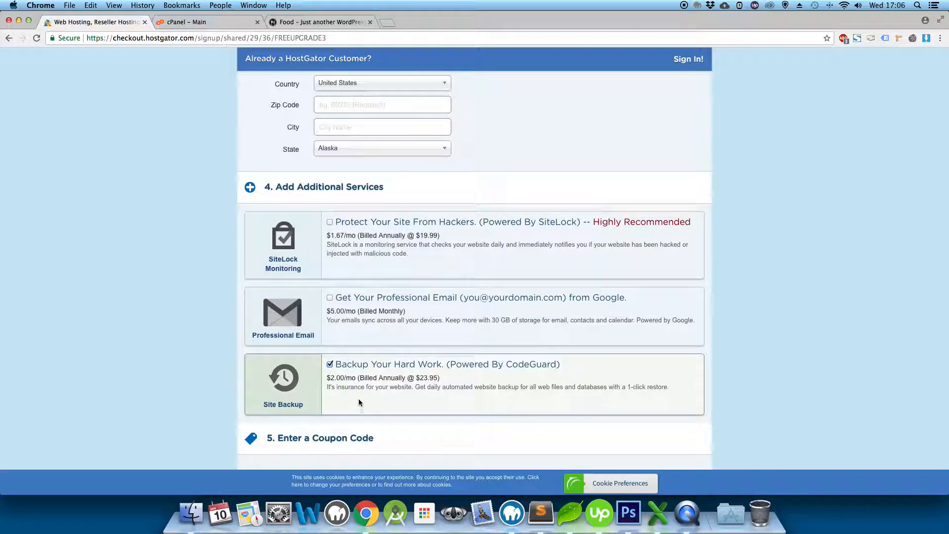
pyautogui.click(329, 365)
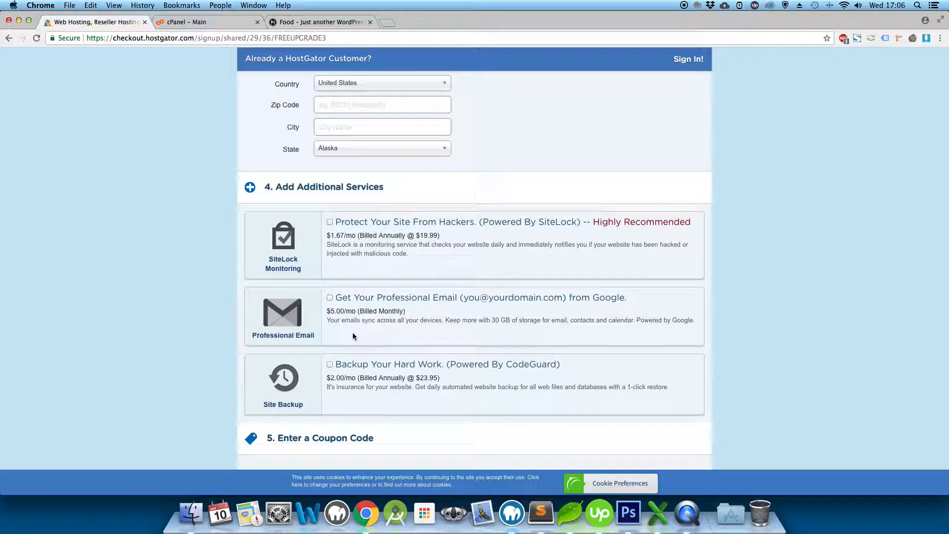
pyautogui.scroll(-5, 353, 336)
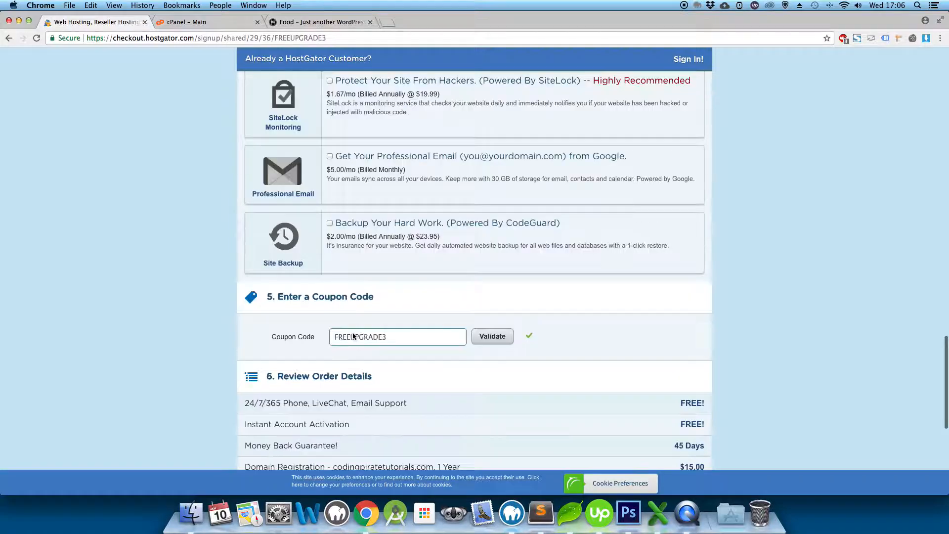
pyautogui.scroll(-4, 353, 336)
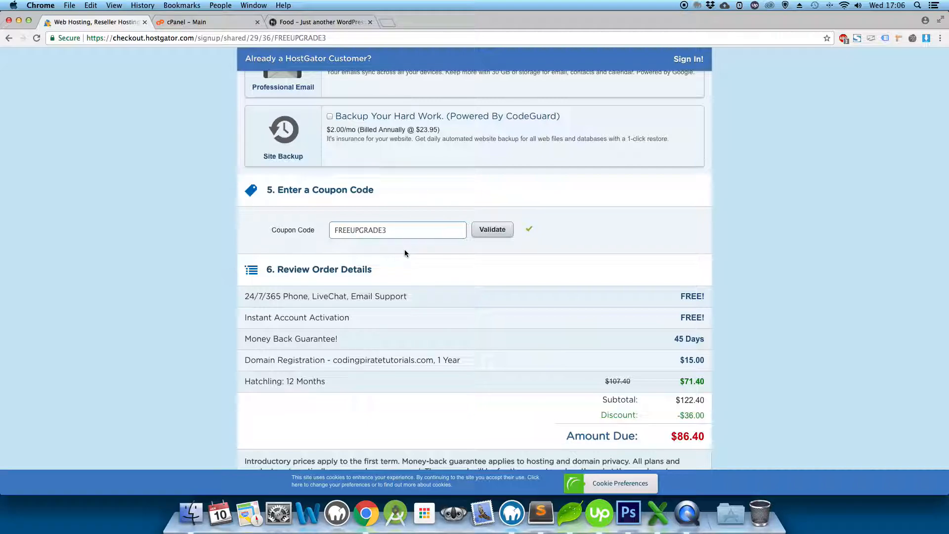
pyautogui.scroll(-3, 404, 254)
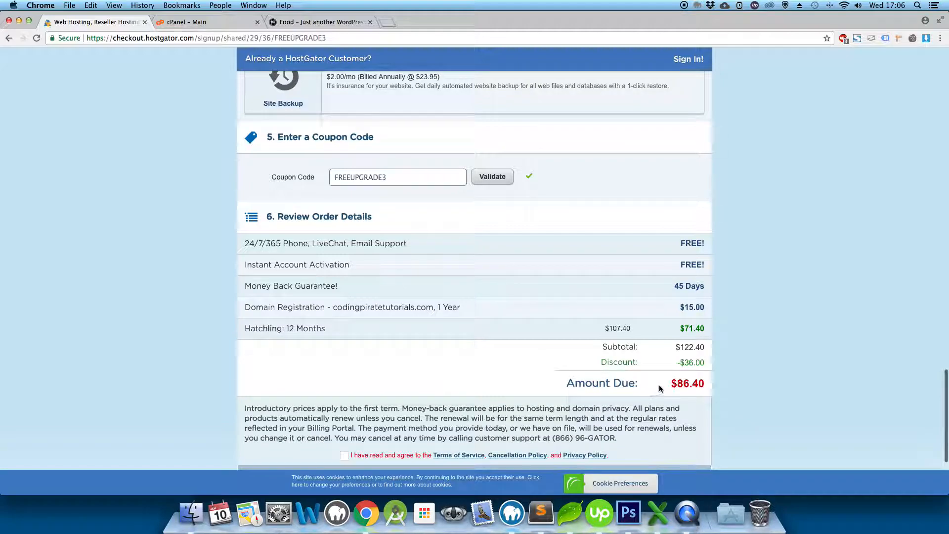
pyautogui.moveTo(659, 389); pyautogui.dragTo(737, 386)
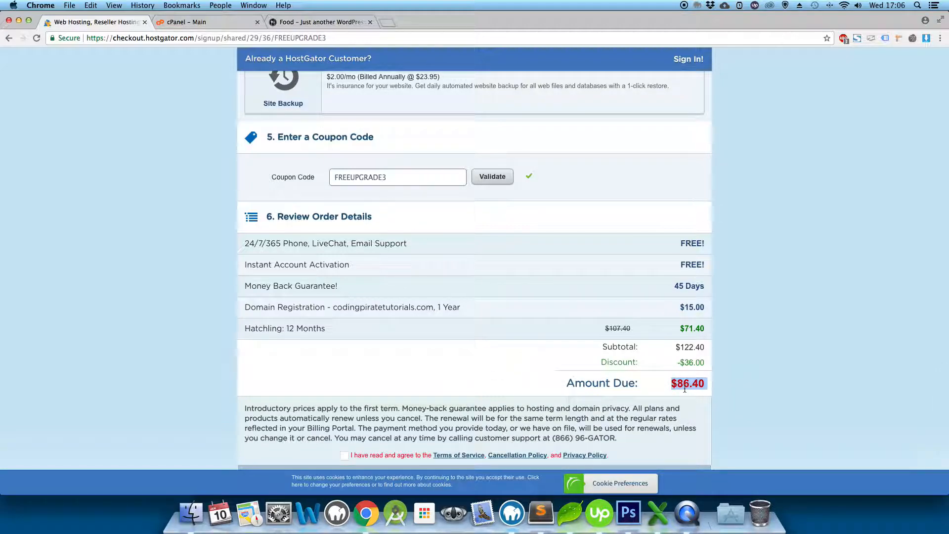
pyautogui.scroll(5, 444, 355)
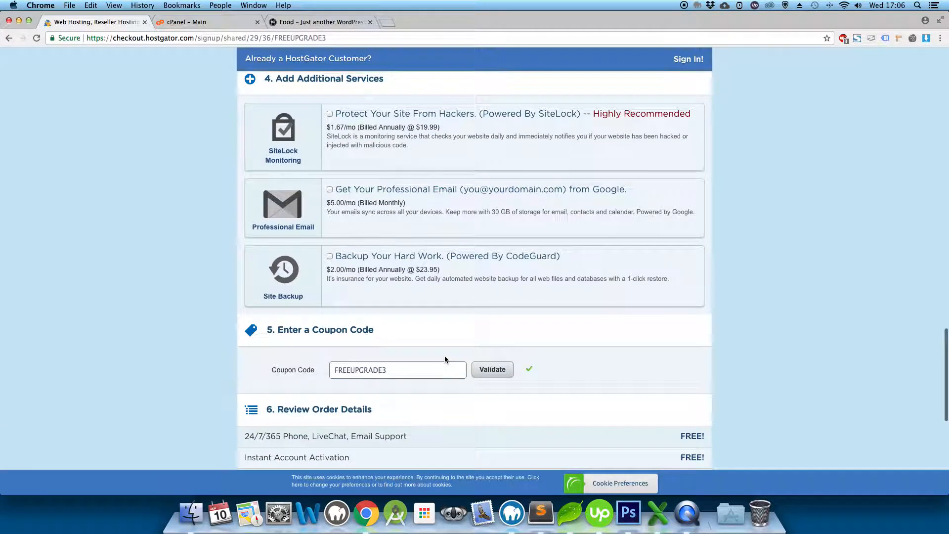
pyautogui.scroll(15, 446, 355)
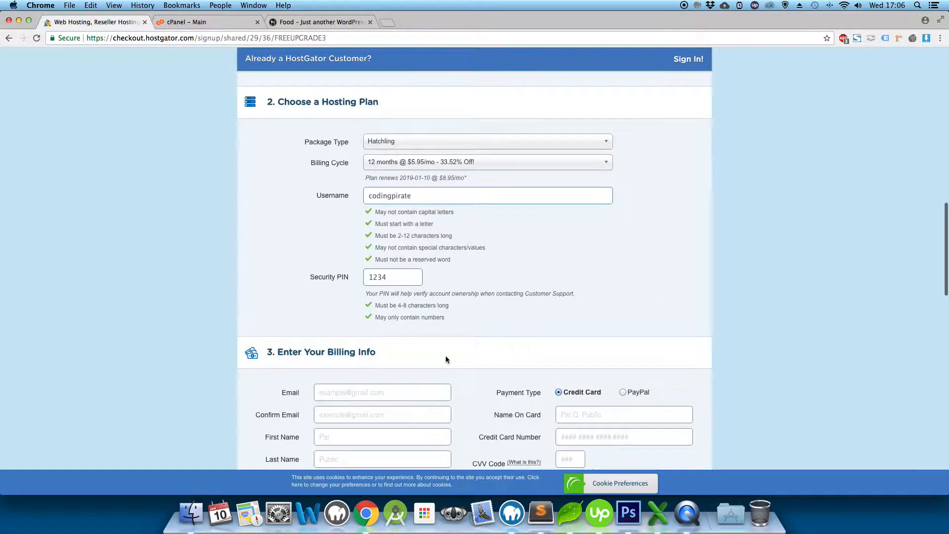
# Switch billing to 1 month at $10.95/mo ($25.95 due) and bring up the coupon note.
pyautogui.click(414, 161)
pyautogui.click(402, 176)
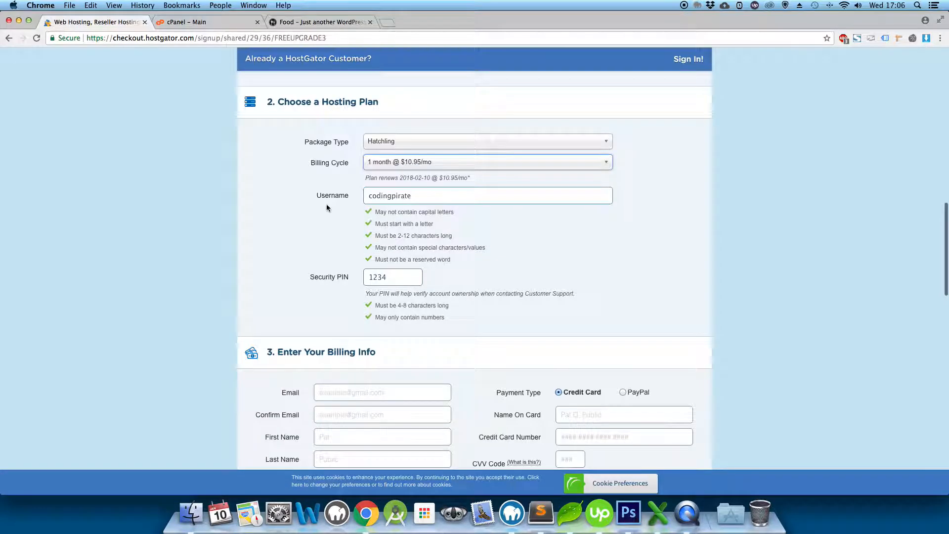
pyautogui.scroll(-18, 316, 211)
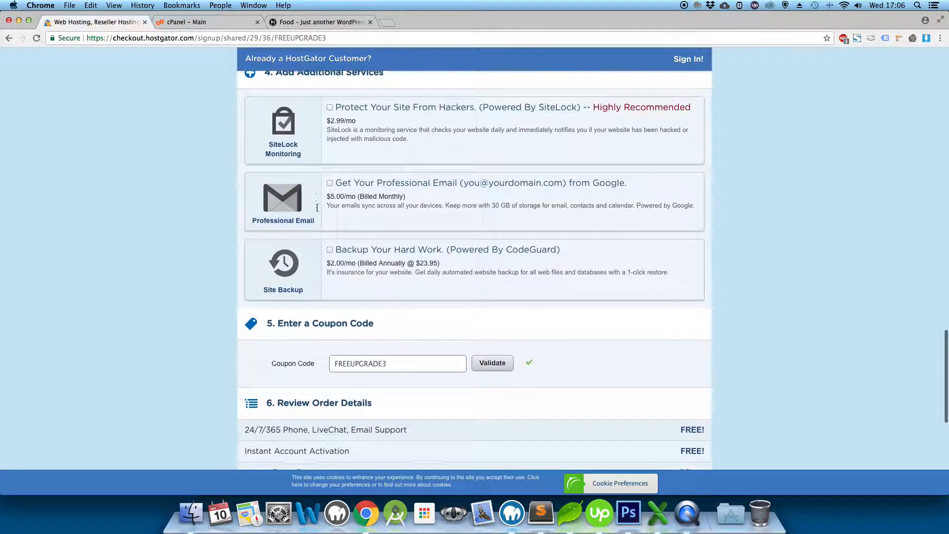
pyautogui.scroll(-3, 320, 206)
pyautogui.moveTo(667, 420); pyautogui.dragTo(712, 417)
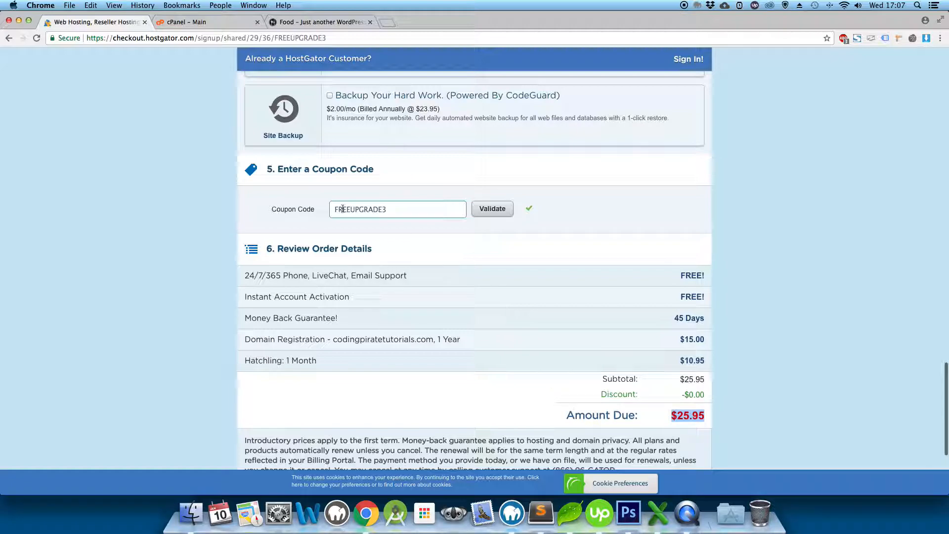
pyautogui.click(540, 512)
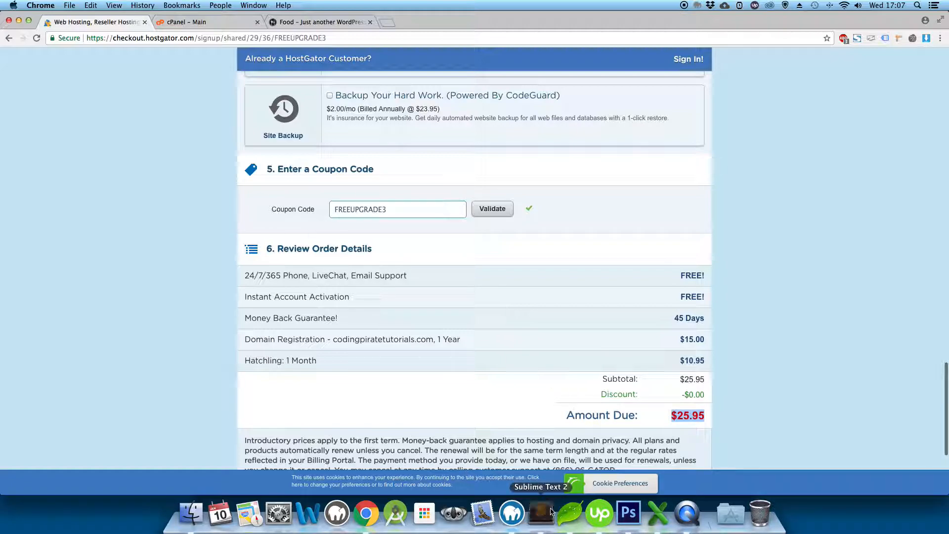
# Replace coupon FREEUPGRADE3 with codingpirate60 and validate it, cutting the amount due to $13.75.
pyautogui.moveTo(283, 57); pyautogui.dragTo(193, 56)
pyautogui.press('super+c')
pyautogui.click(153, 102)
pyautogui.moveTo(395, 209); pyautogui.dragTo(304, 205)
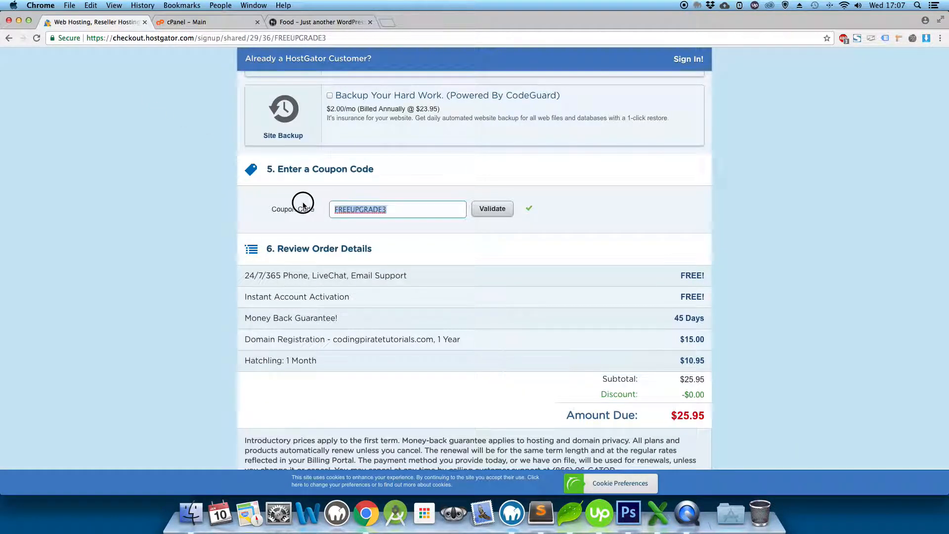
pyautogui.press('super+v')
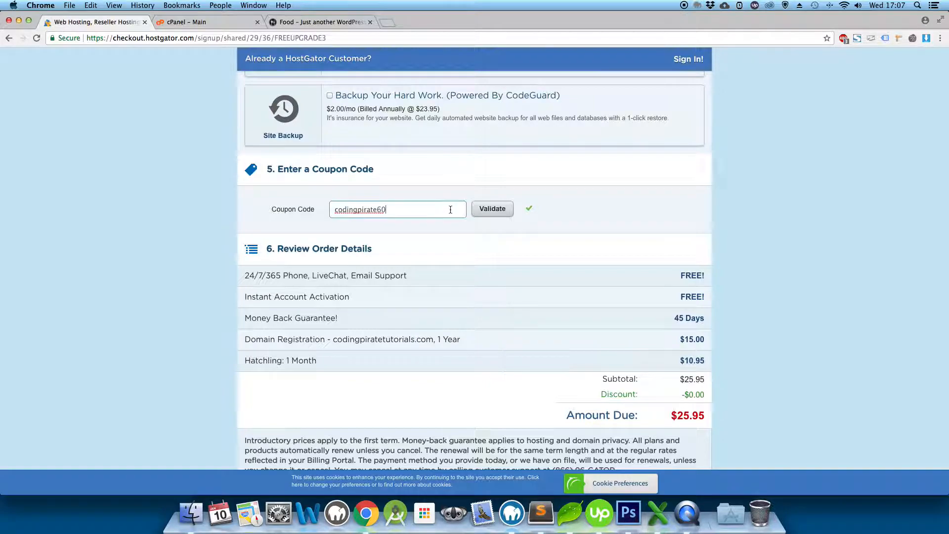
pyautogui.click(487, 213)
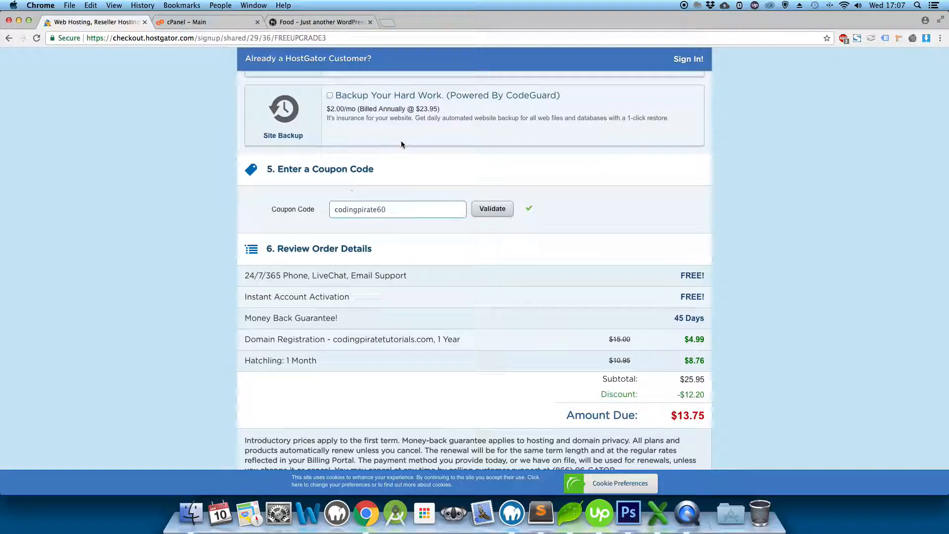
pyautogui.scroll(1, 401, 142)
pyautogui.scroll(10, 401, 144)
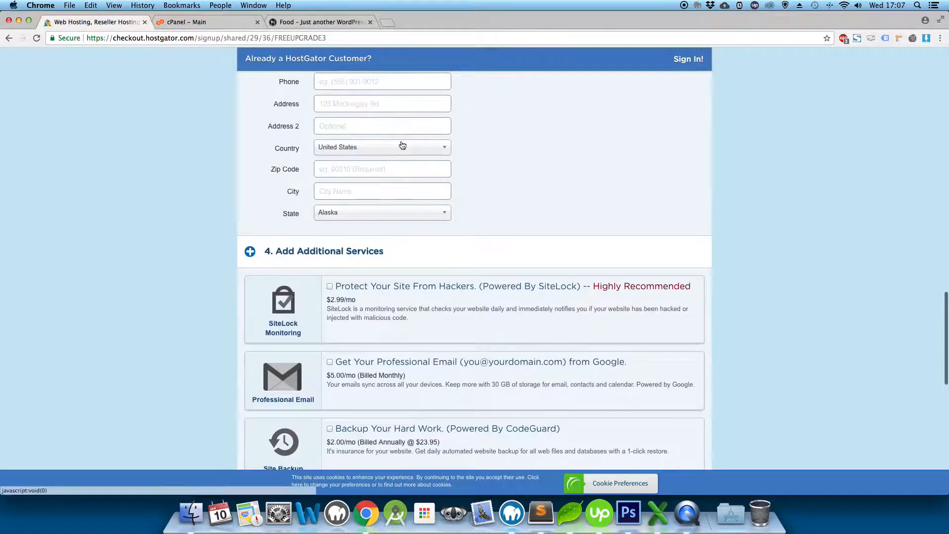
pyautogui.scroll(-10, 483, 224)
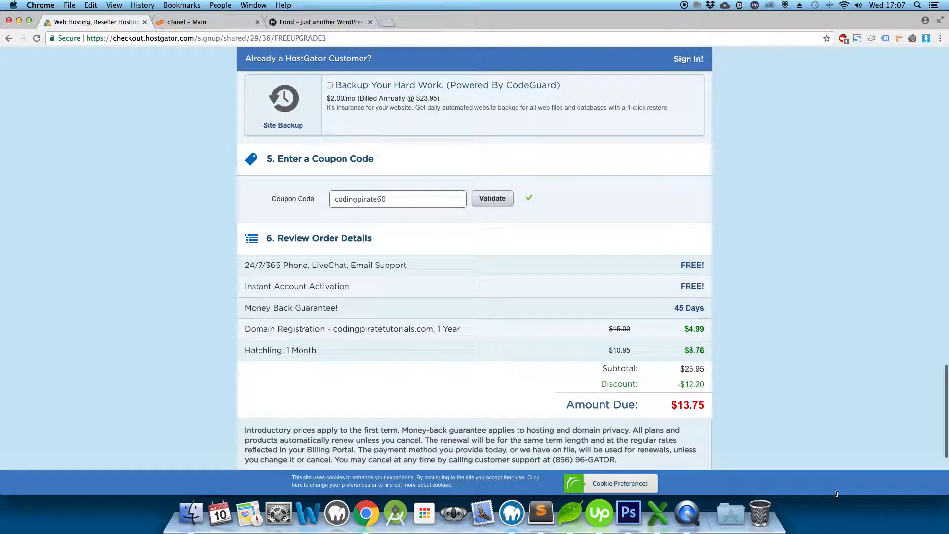
pyautogui.moveTo(671, 404); pyautogui.dragTo(709, 407)
pyautogui.scroll(-3, 460, 340)
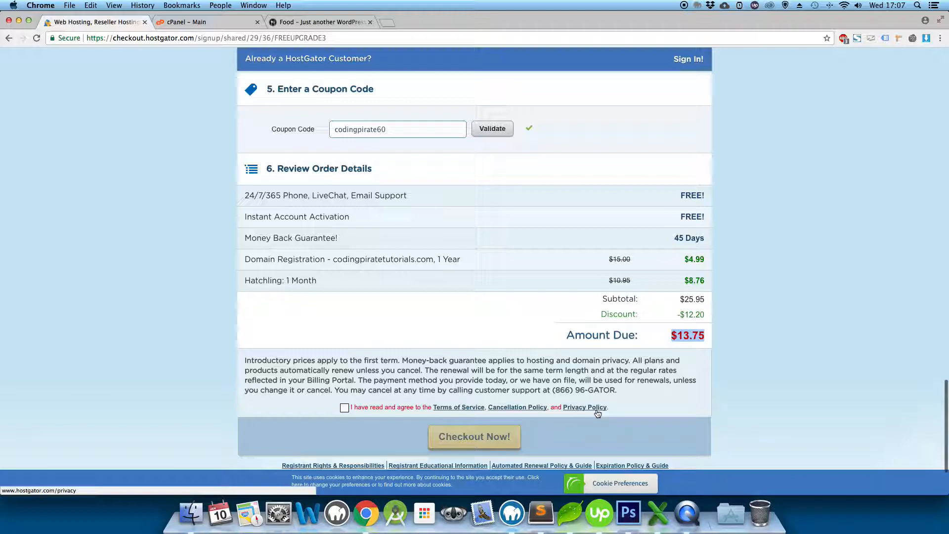
# Accept the Terms of Service agreement and switch to the 'cPanel – Main' tab.
pyautogui.click(344, 408)
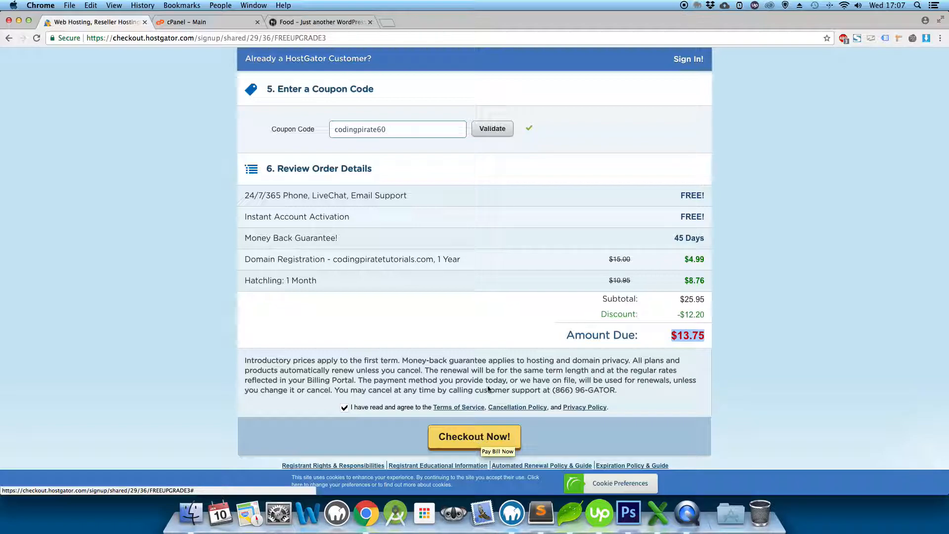
pyautogui.click(225, 20)
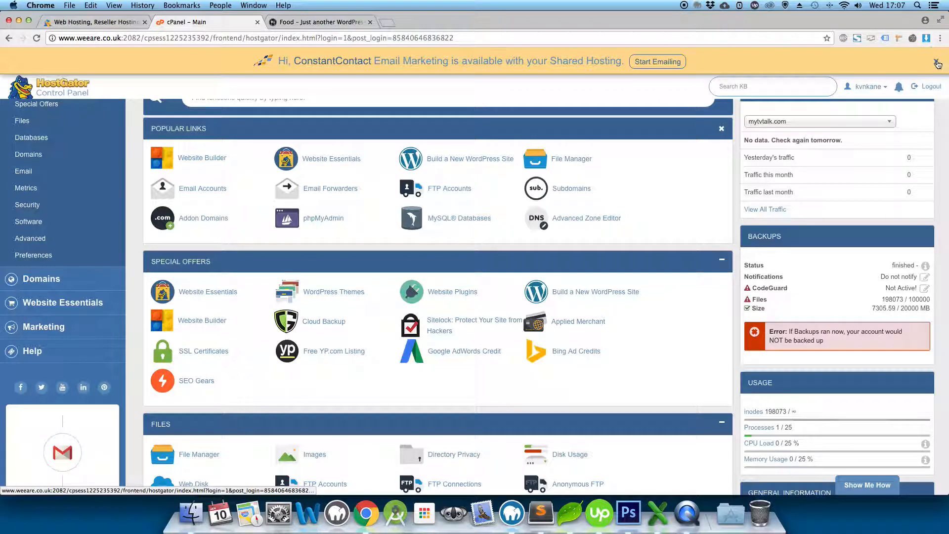
# Dismiss the ConstantContact banner and launch QuickInstall from the Software section.
pyautogui.click(938, 64)
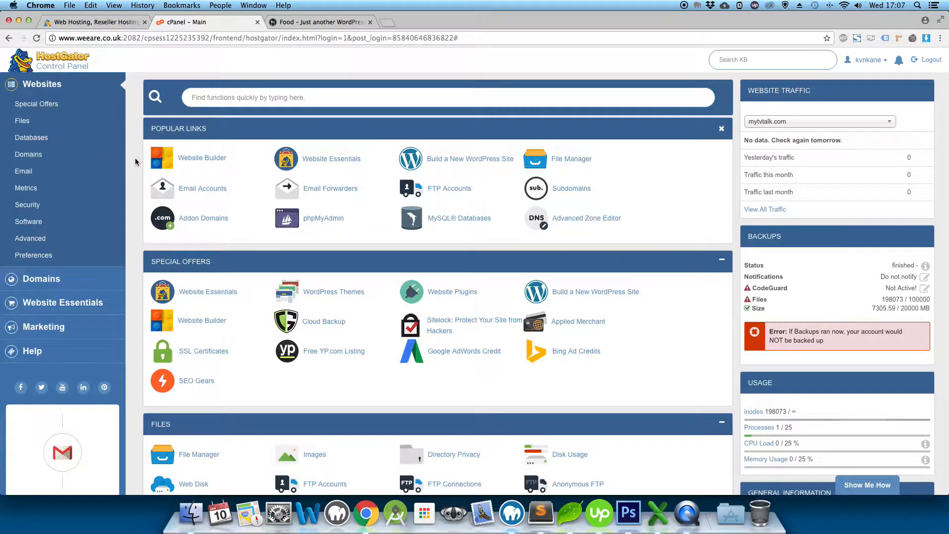
pyautogui.scroll(-1, 149, 136)
pyautogui.scroll(-10, 149, 135)
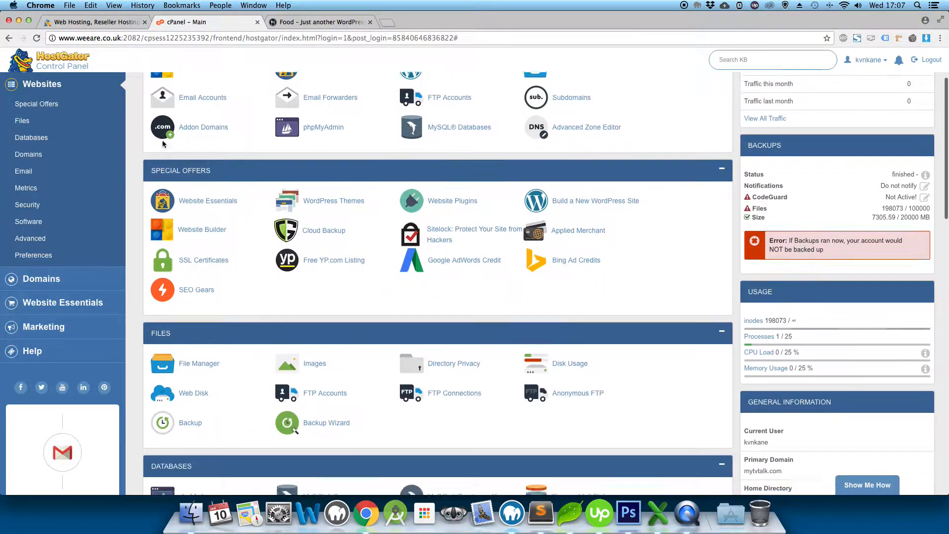
pyautogui.scroll(-14, 213, 183)
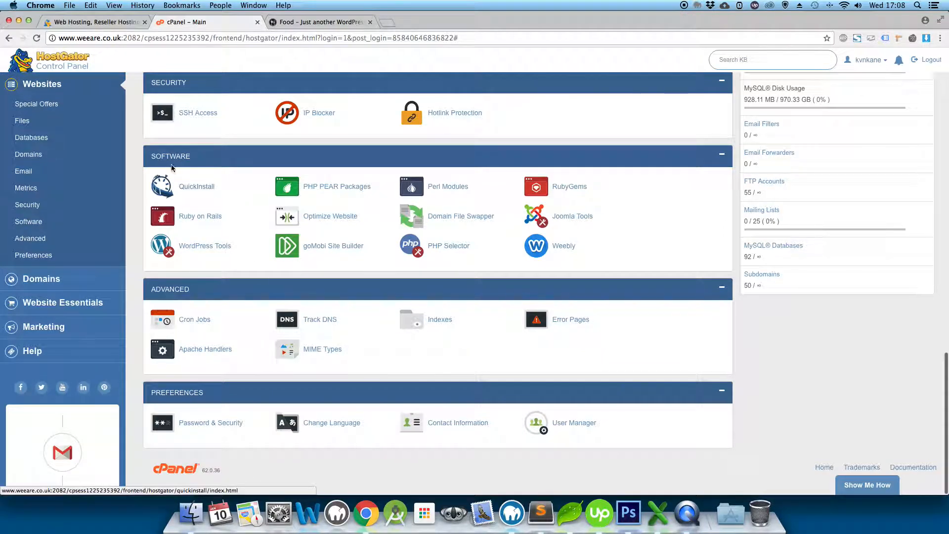
pyautogui.click(197, 187)
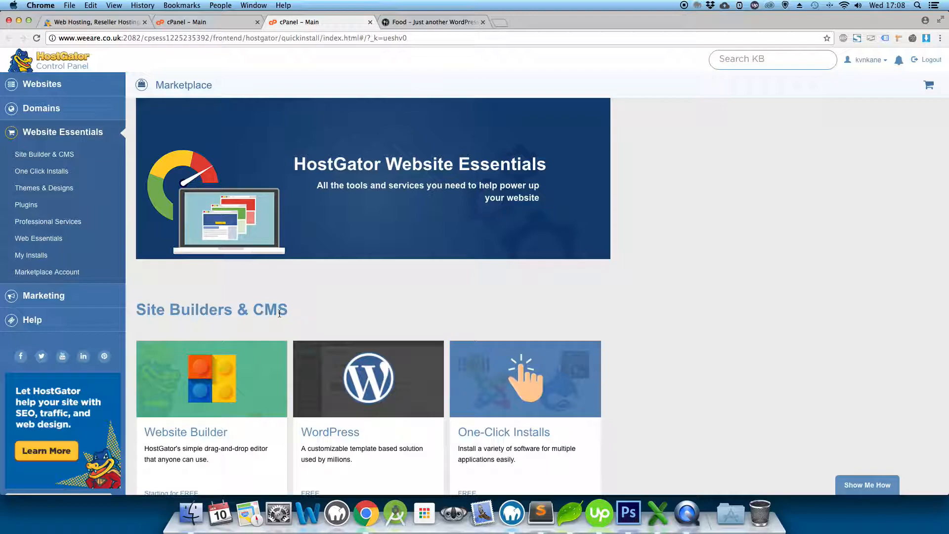
# Start a WordPress install from the Site Builders & CMS section.
pyautogui.scroll(-3, 307, 281)
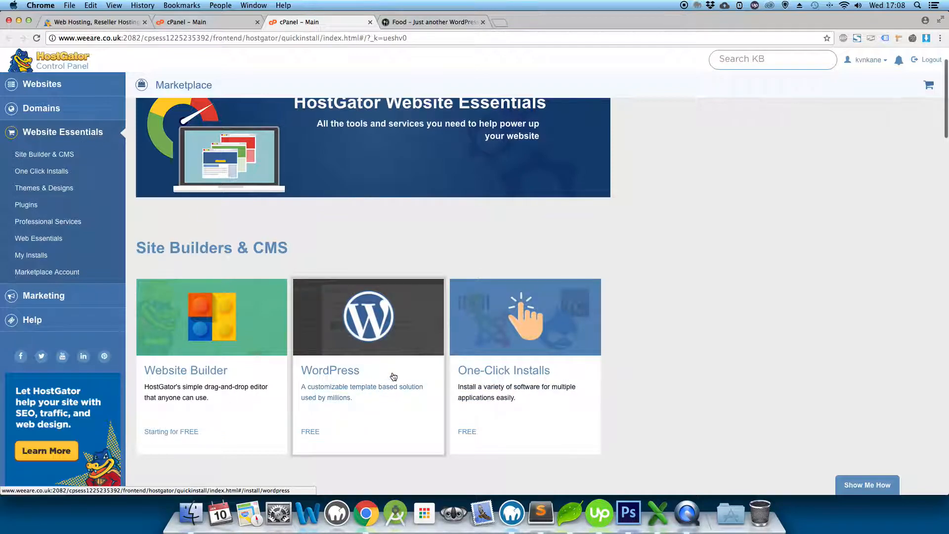
pyautogui.click(377, 316)
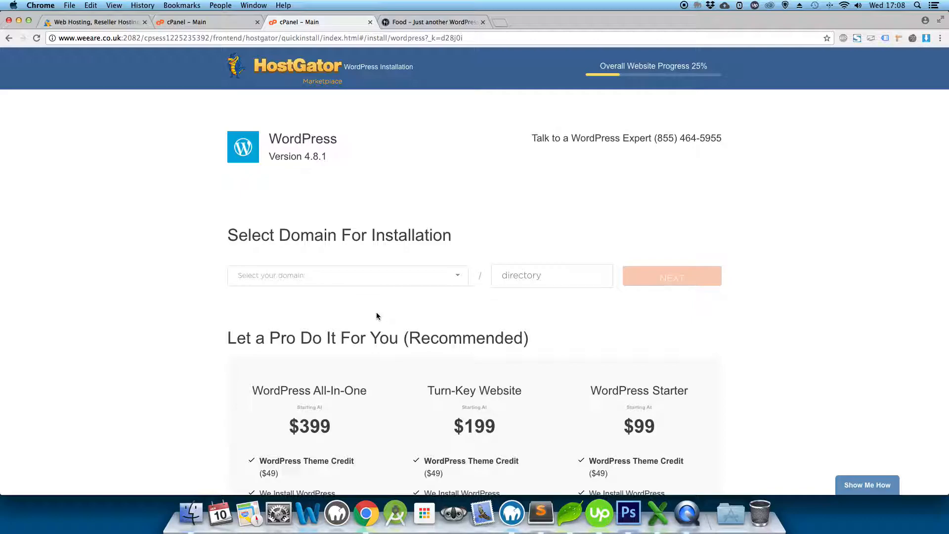
# Highlight the $399 All-In-One price on the installer page.
pyautogui.scroll(-3, 377, 317)
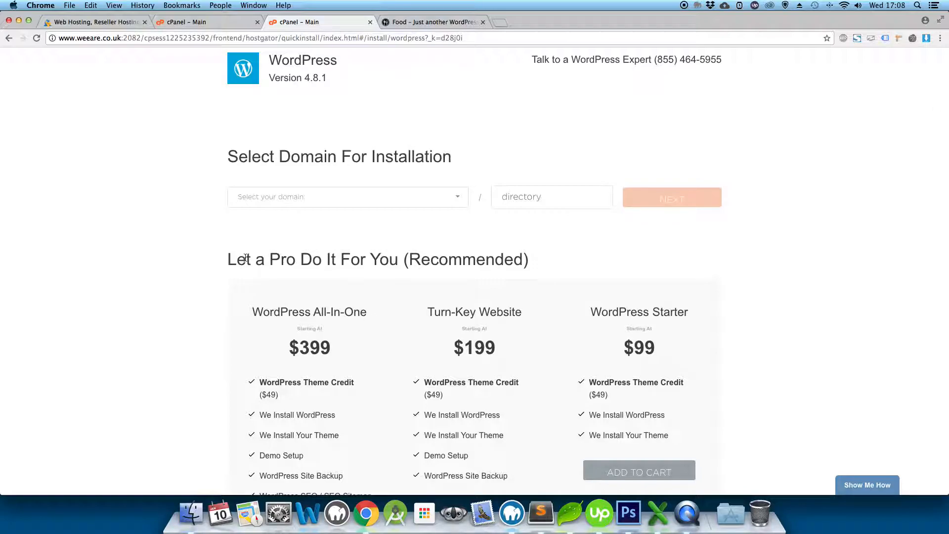
pyautogui.click(289, 350)
pyautogui.moveTo(289, 350); pyautogui.dragTo(353, 353)
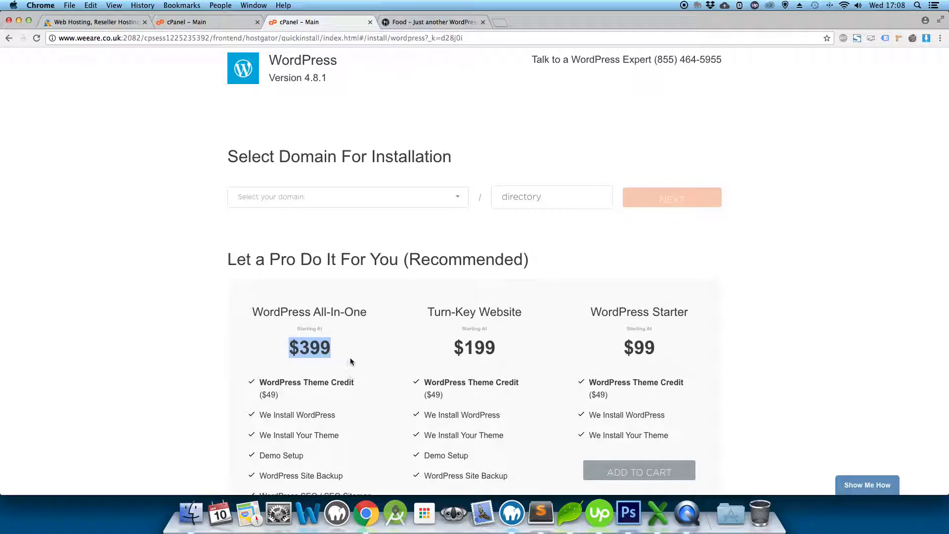
pyautogui.click(317, 233)
pyautogui.scroll(2, 307, 238)
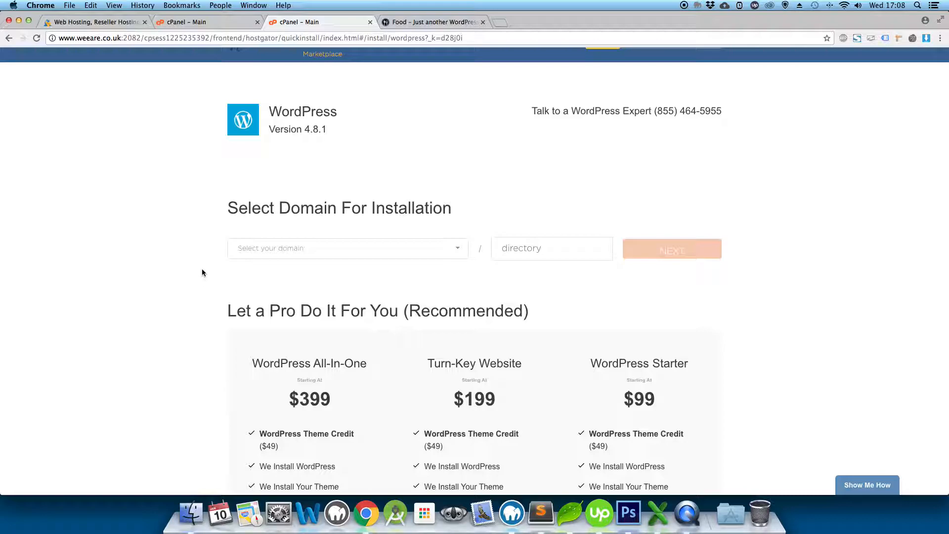
# Select allpics.co.uk as the install domain and glance at the live Food pizzeria site.
pyautogui.click(430, 254)
pyautogui.scroll(-1, 109, 197)
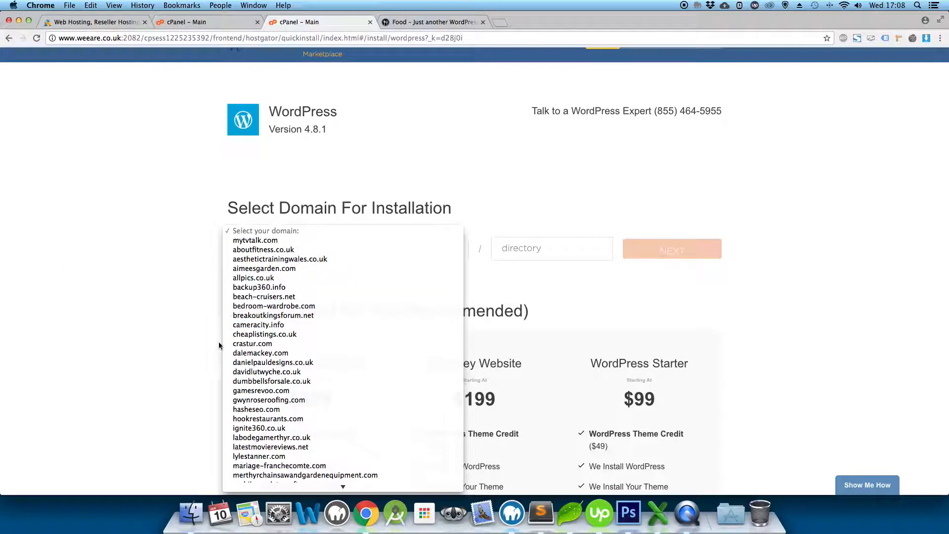
pyautogui.scroll(-1, 305, 349)
pyautogui.scroll(-1, 305, 349)
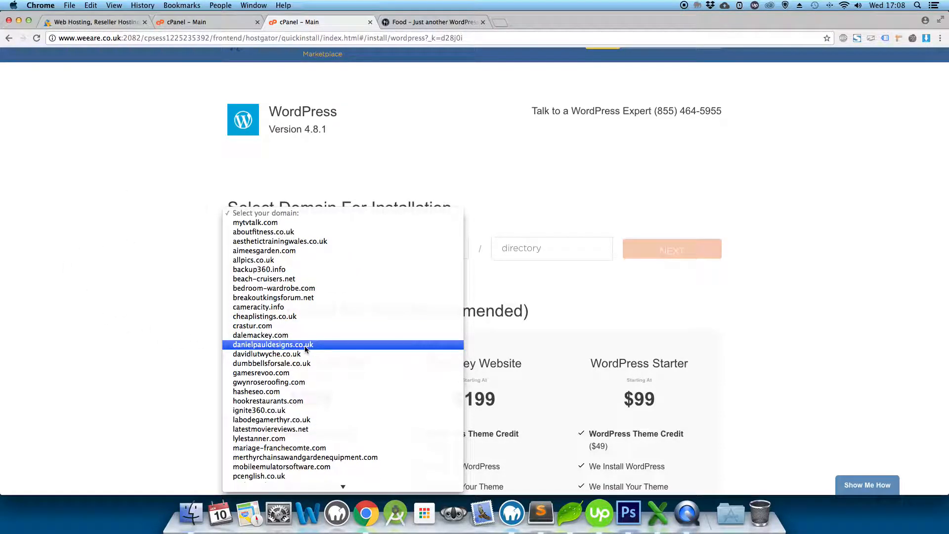
pyautogui.click(340, 259)
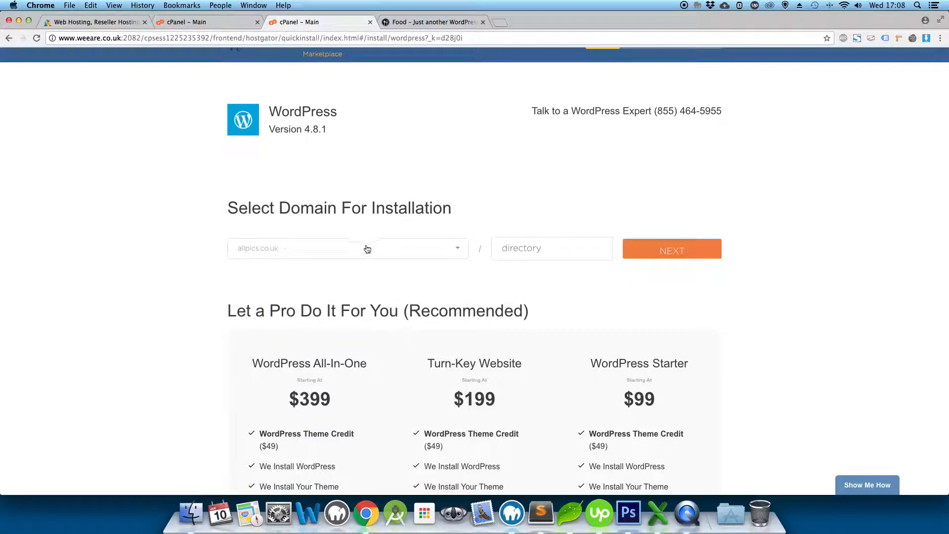
pyautogui.click(430, 22)
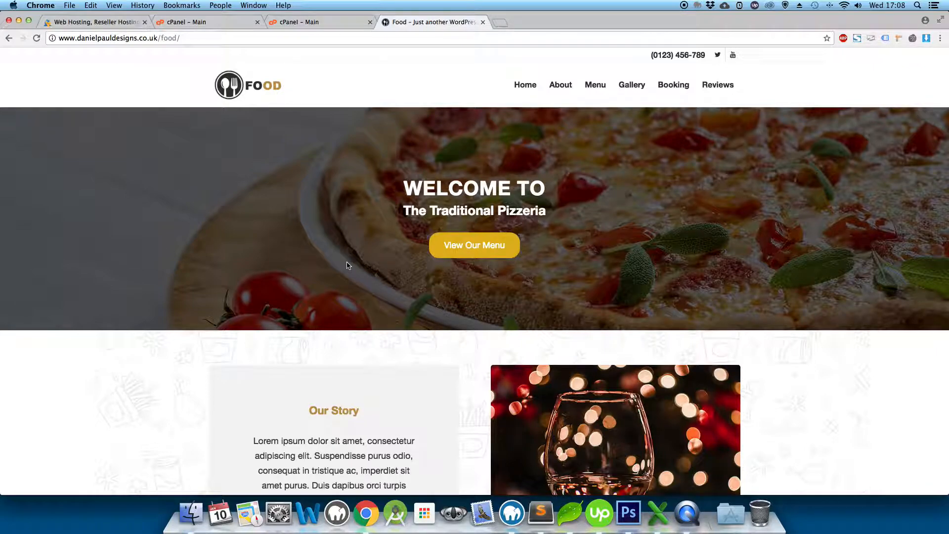
pyautogui.click(353, 22)
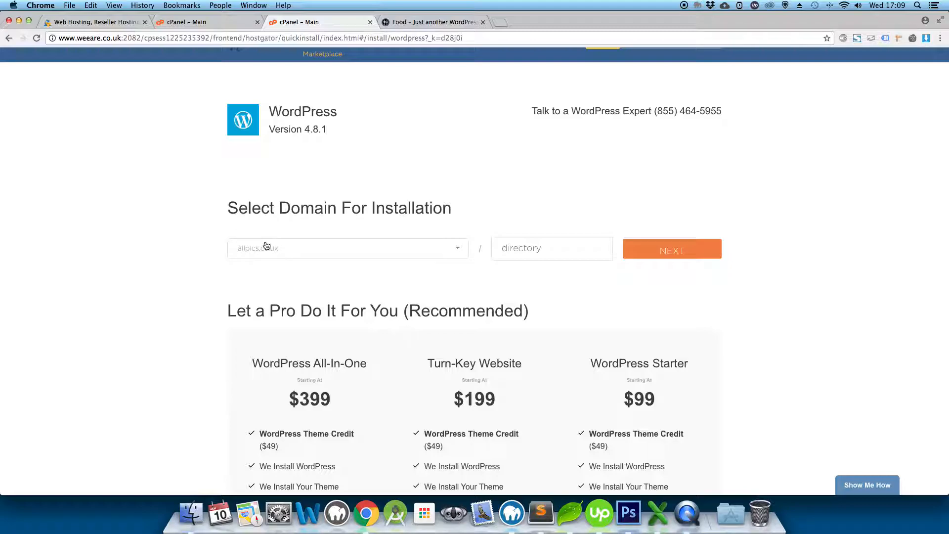
# Restart the install, reselect allpics.co.uk with no directory, and proceed to Install Settings.
pyautogui.click(653, 253)
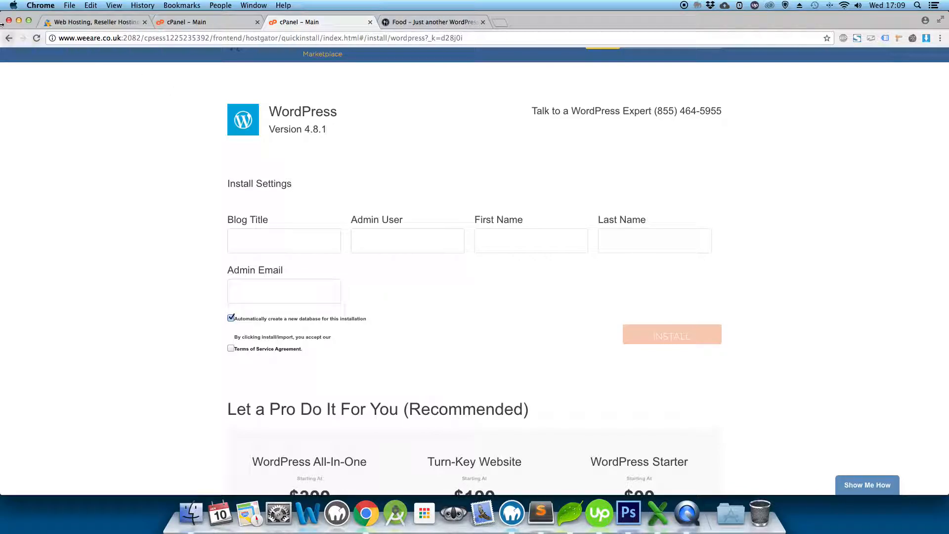
pyautogui.click(9, 37)
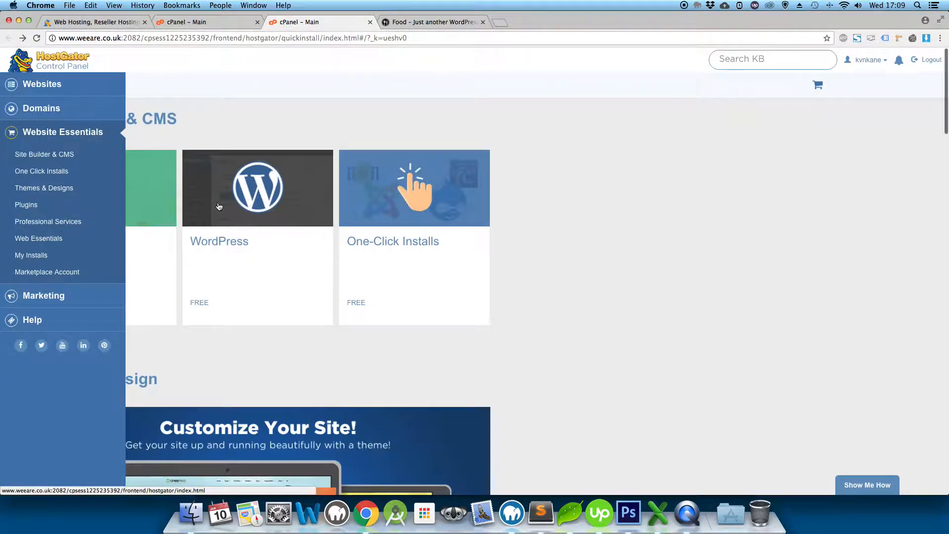
pyautogui.click(356, 238)
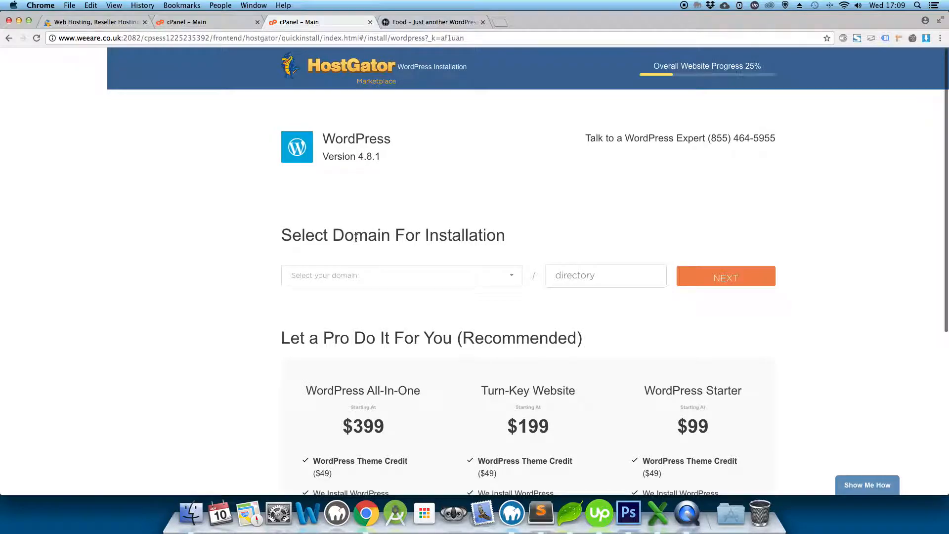
pyautogui.click(330, 275)
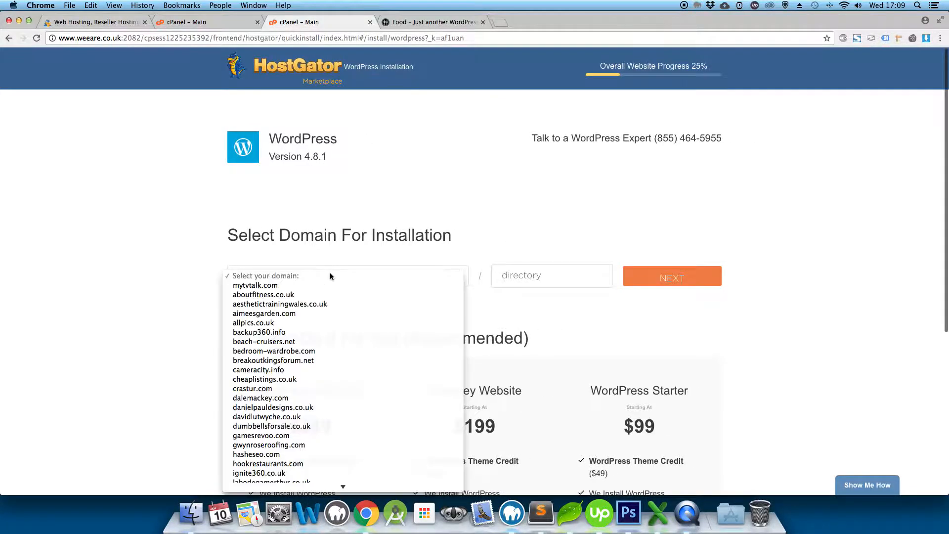
pyautogui.click(323, 323)
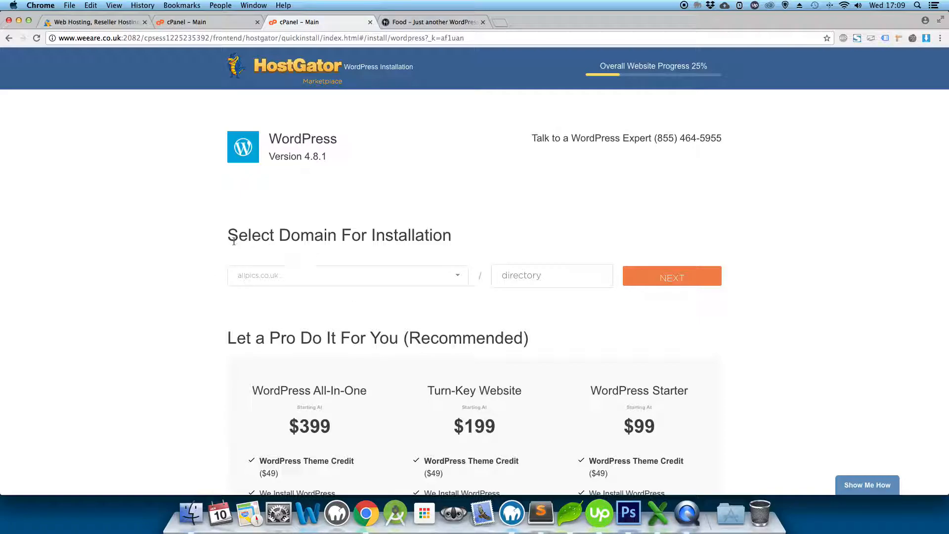
pyautogui.click(682, 275)
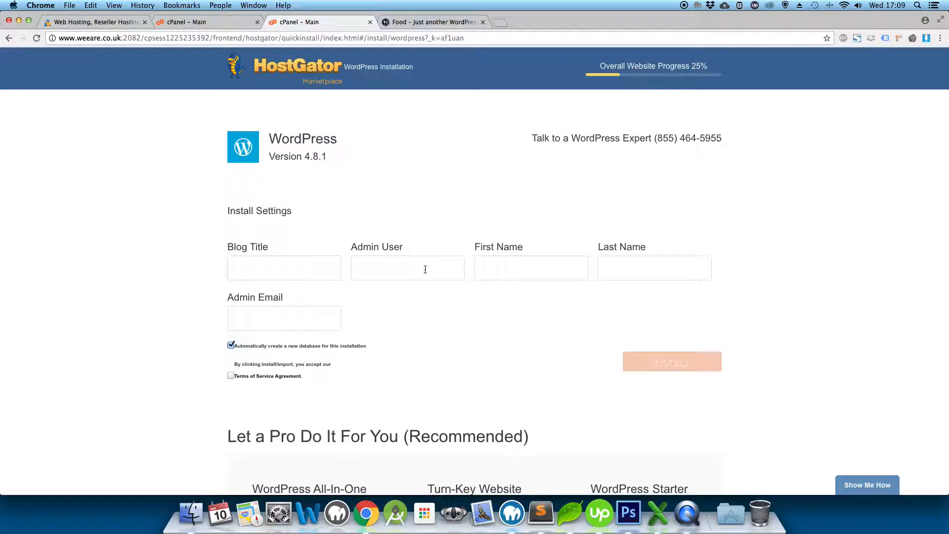
# Enter 'Food' as the blog title and set the admin username.
pyautogui.click(304, 271)
pyautogui.write('Food')
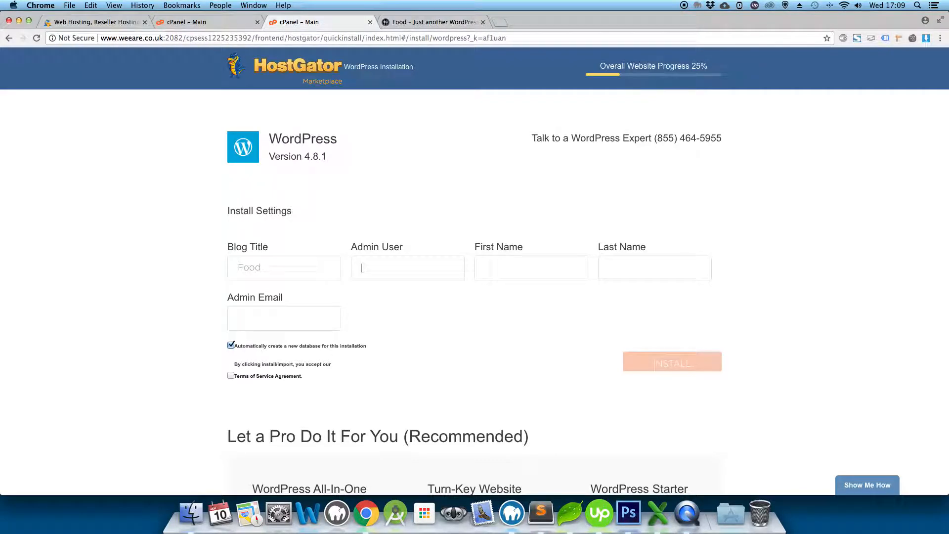
pyautogui.press('Tab')
pyautogui.write('admin')
pyautogui.press('BackSpace')
pyautogui.press('BackSpace')
pyautogui.press('BackSpace')
pyautogui.press('BackSpace')
pyautogui.press('BackSpace')
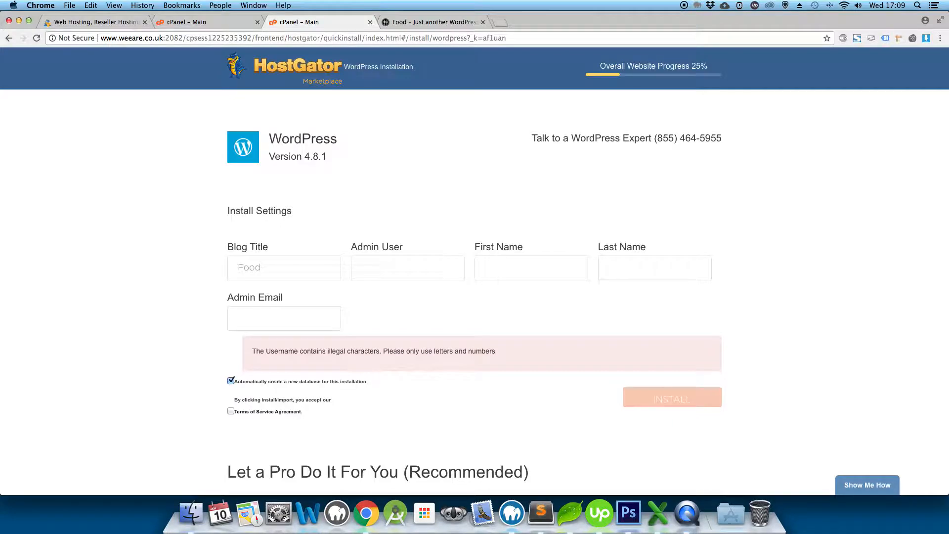
pyautogui.write('frankMain')
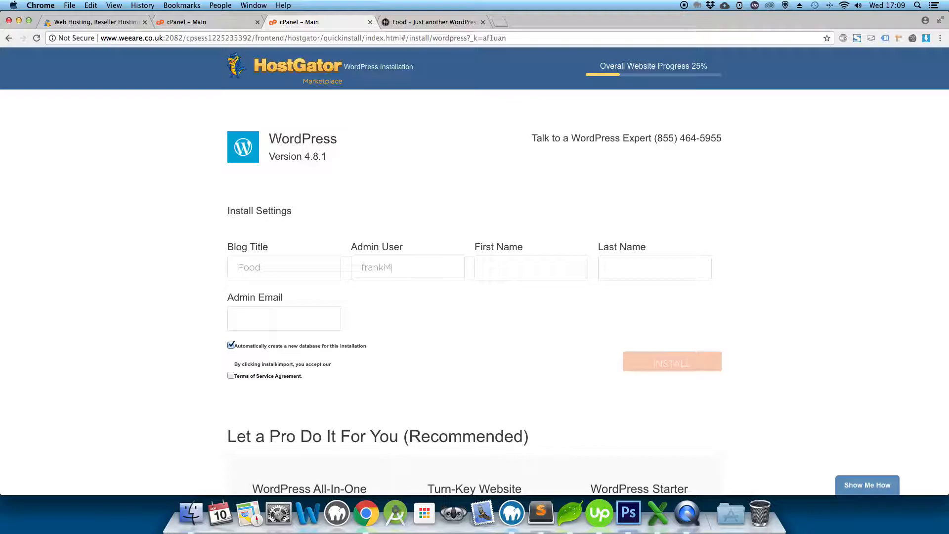
pyautogui.press('BackSpace')
pyautogui.press('BackSpace')
pyautogui.press('BackSpace')
pyautogui.write('Admin')
pyautogui.write('Frank')
pyautogui.write('Pizza')
# Fill in the admin email, accept the Terms of Service, and start the installation.
pyautogui.click(260, 326)
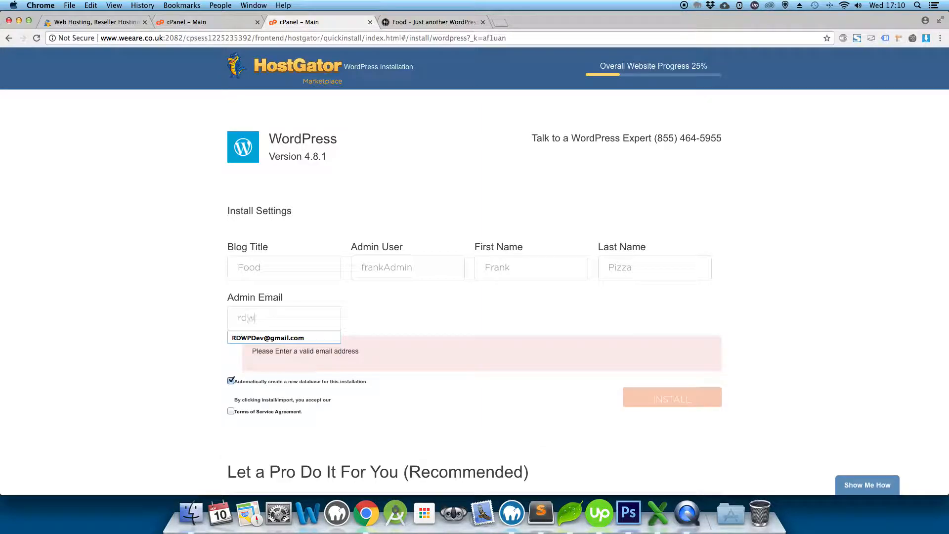
pyautogui.click(384, 319)
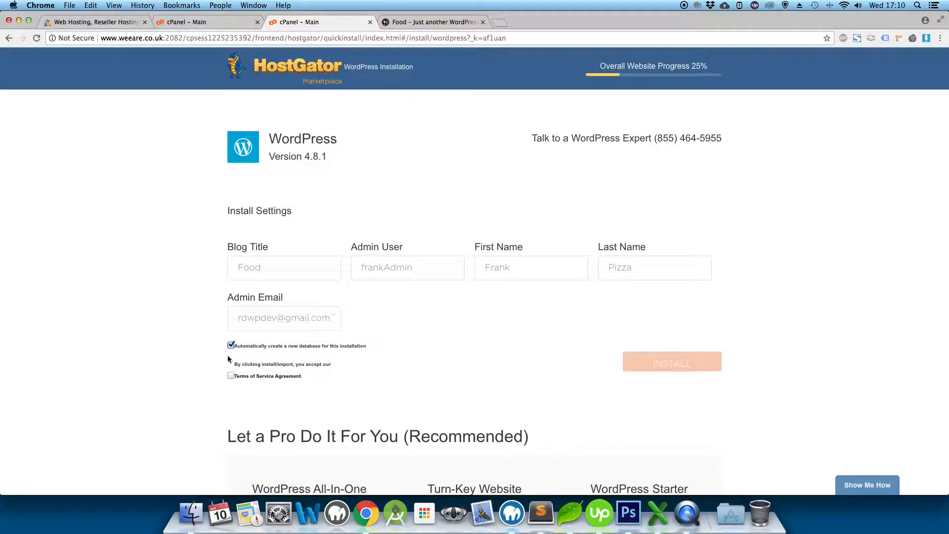
pyautogui.click(231, 375)
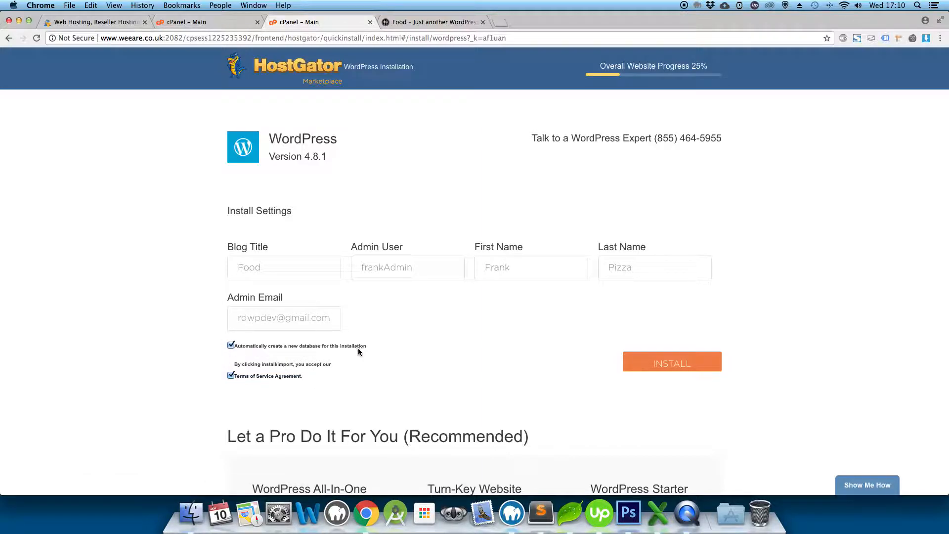
pyautogui.scroll(-3, 358, 348)
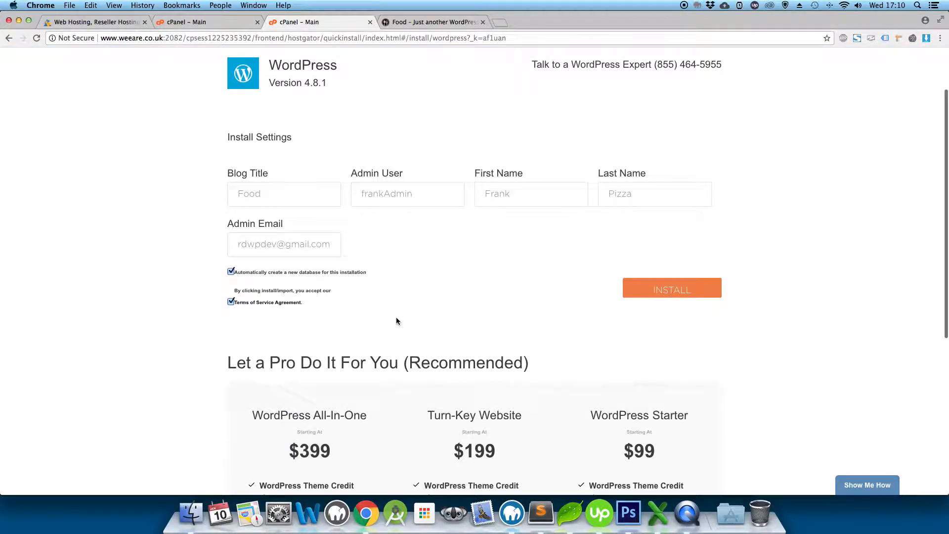
pyautogui.scroll(1, 396, 322)
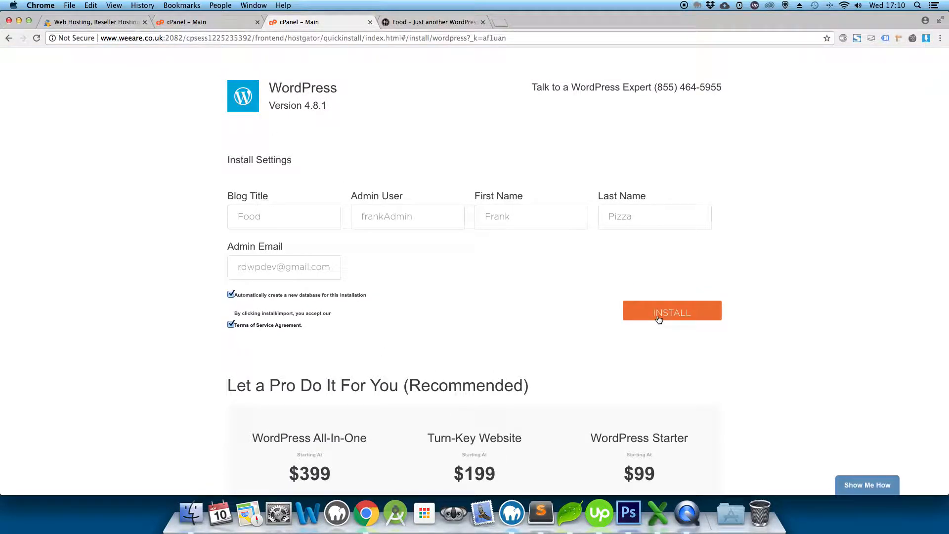
pyautogui.click(659, 316)
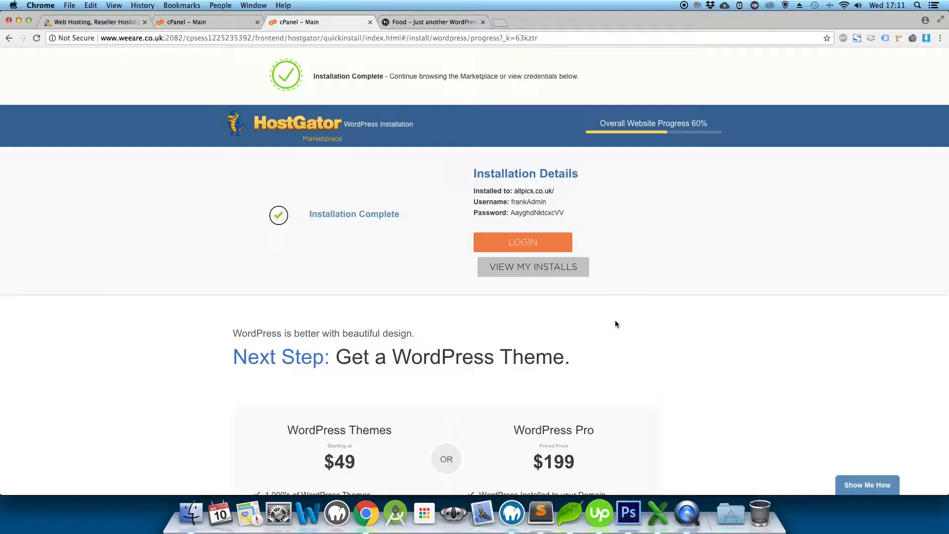
# Load allpics.co.uk in a new tab to see the Hello world post, then return to the installation details.
pyautogui.click(498, 20)
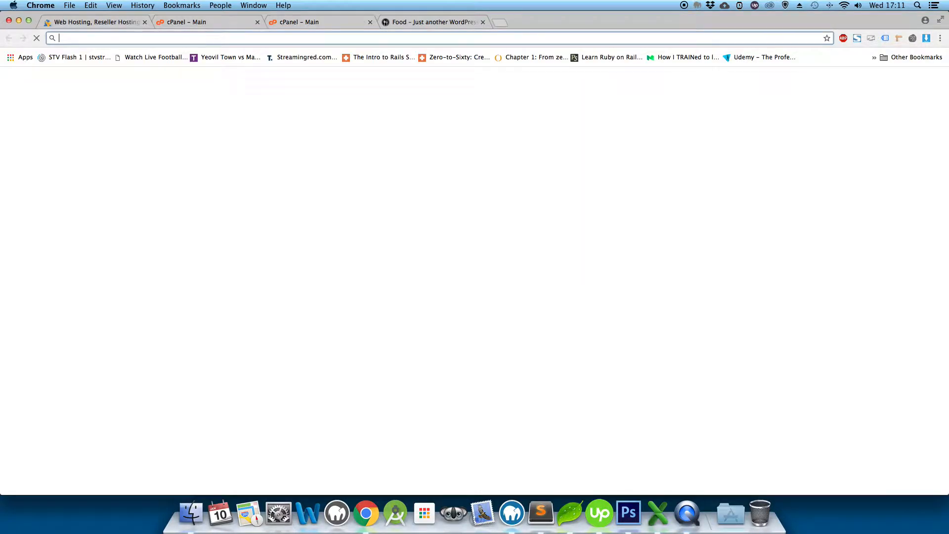
pyautogui.write('allpics.co.uk')
pyautogui.press('Return')
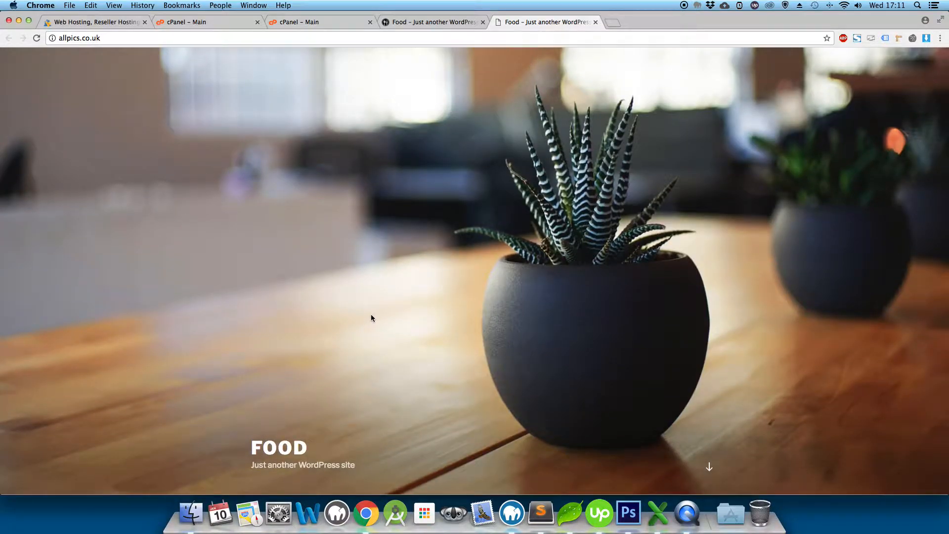
pyautogui.scroll(-3, 367, 319)
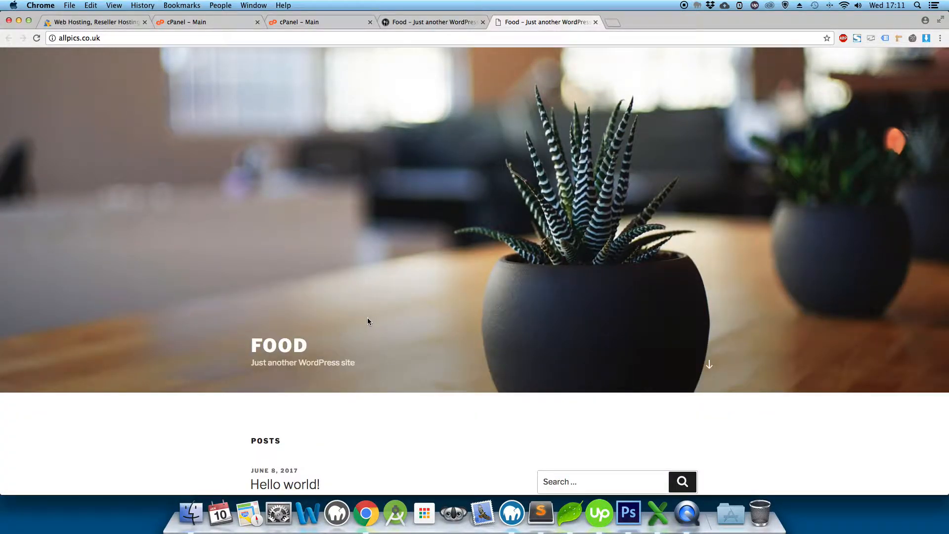
pyautogui.scroll(-10, 367, 321)
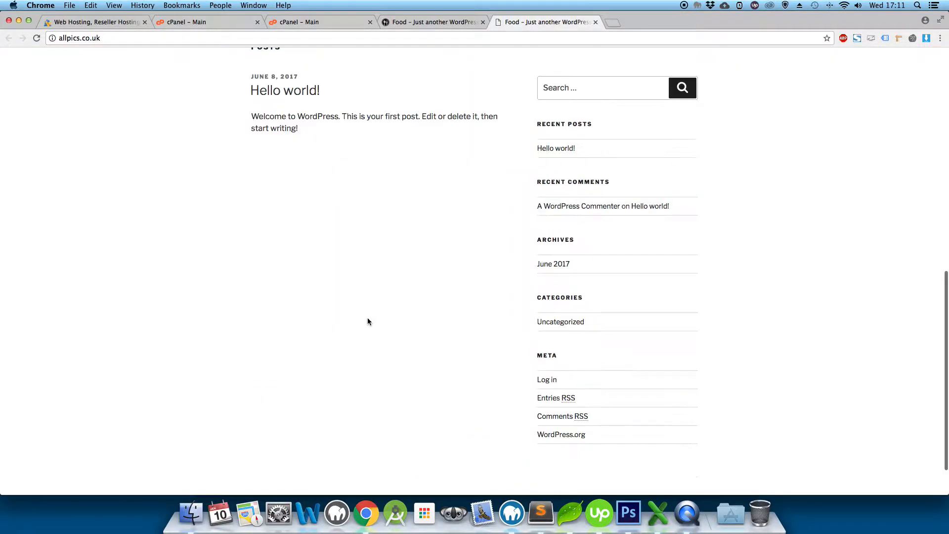
pyautogui.scroll(15, 367, 321)
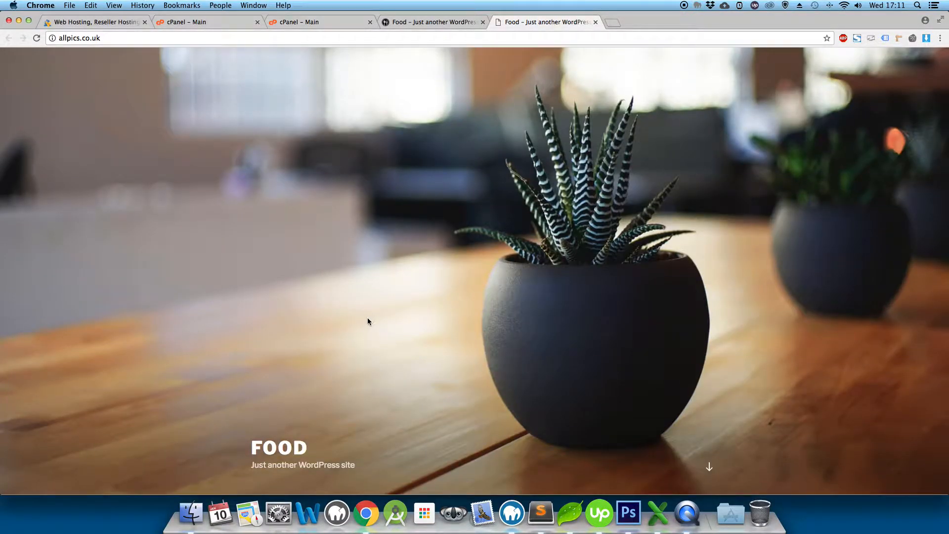
pyautogui.click(227, 21)
pyautogui.click(319, 22)
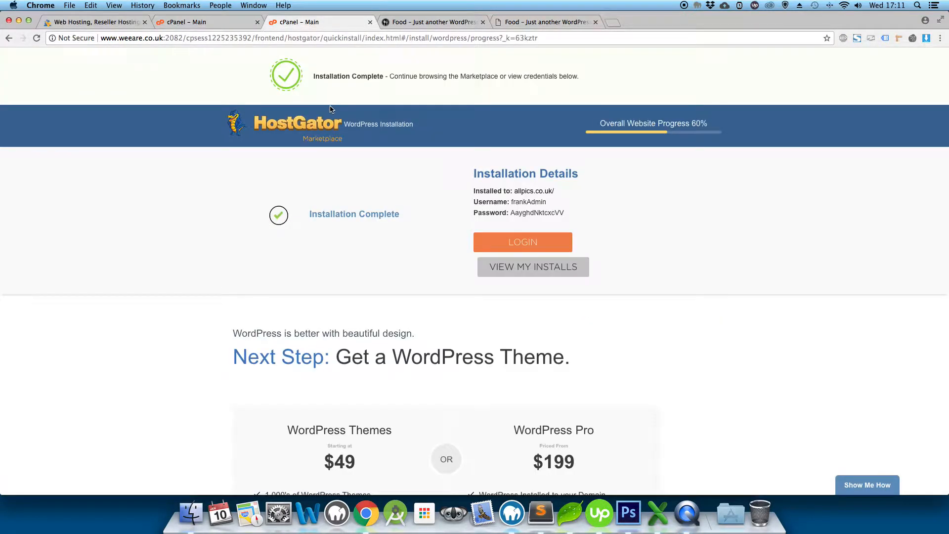
# Select the admin username and password under Installation Details, then open the LOGIN page.
pyautogui.click(512, 202)
pyautogui.moveTo(512, 203); pyautogui.dragTo(549, 203)
pyautogui.click(582, 215)
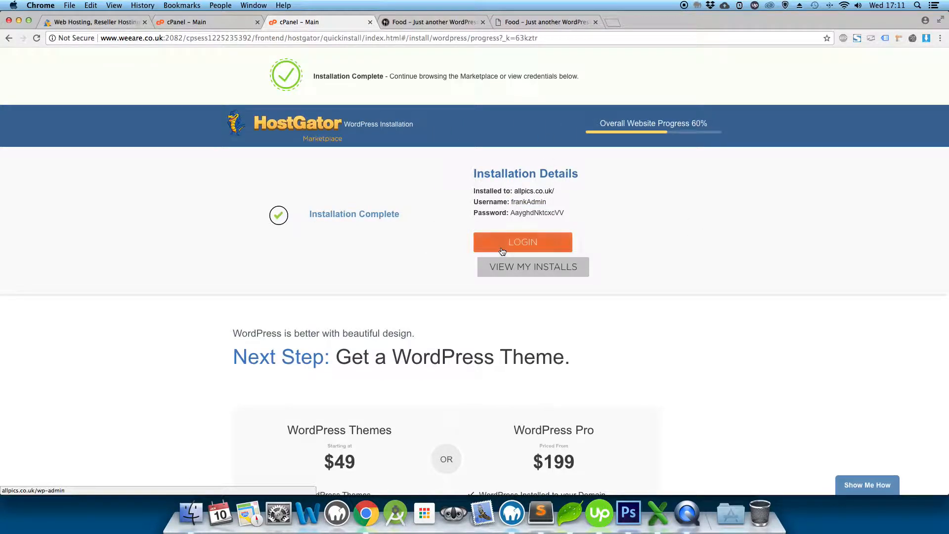
pyautogui.moveTo(580, 213); pyautogui.dragTo(436, 199)
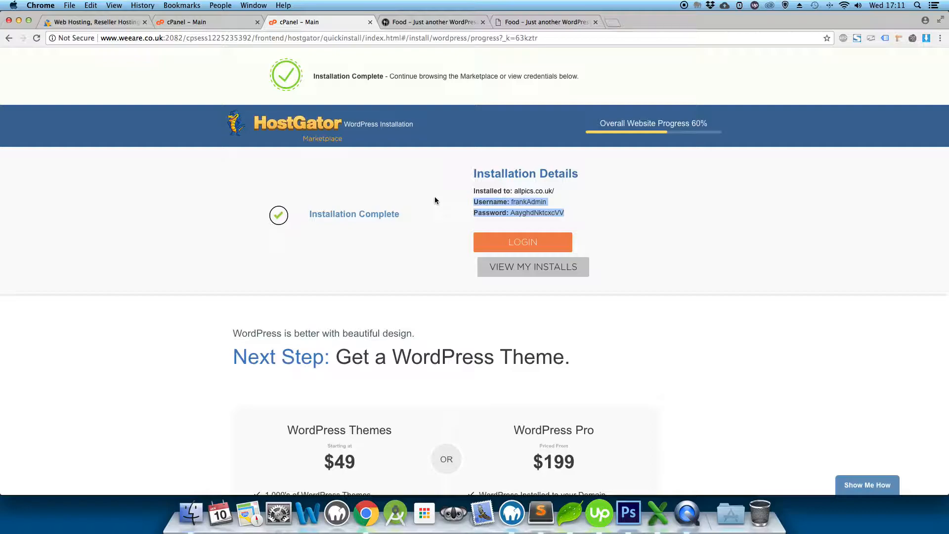
pyautogui.click(532, 247)
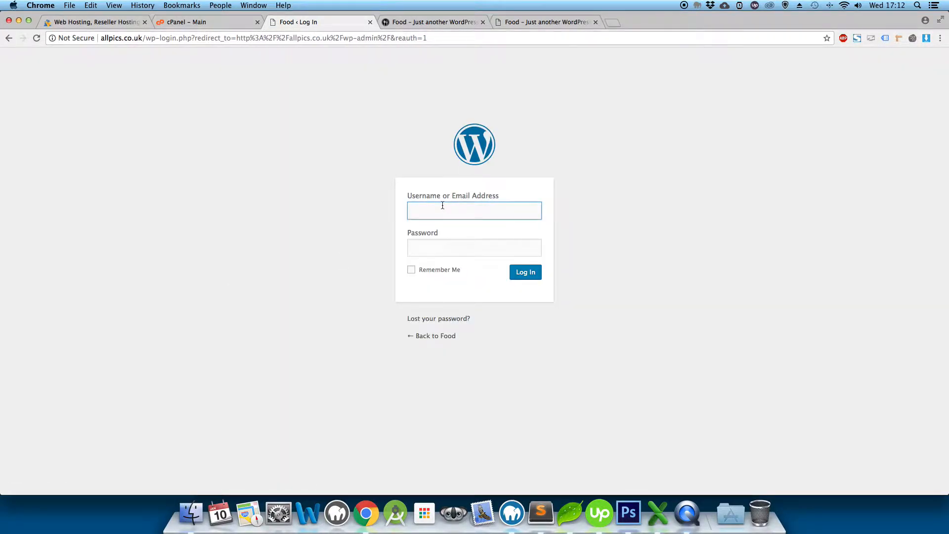
# Focus the login Password field, then bring up the live FOOD homepage tab.
pyautogui.click(464, 247)
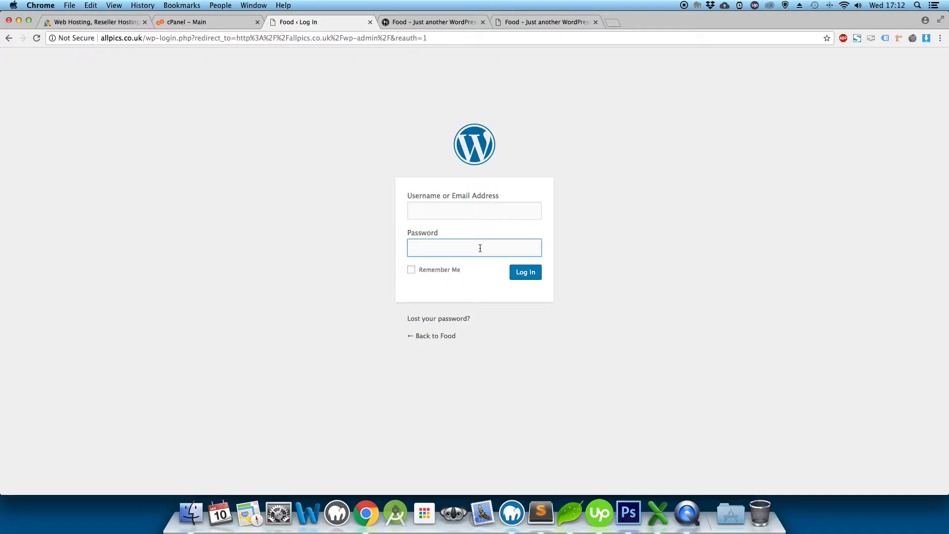
pyautogui.click(528, 21)
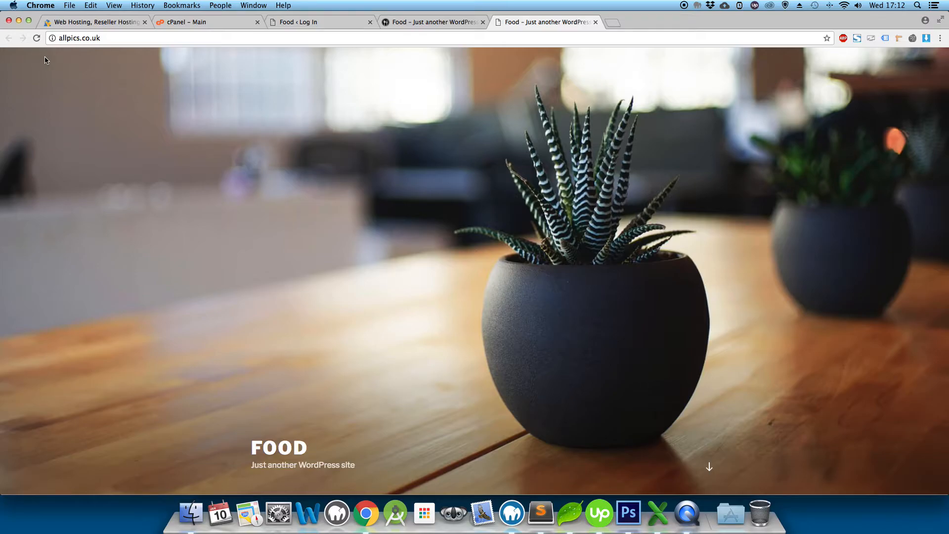
# Show the finished pizzeria demo site and scroll through Our Story and Our Menu starters.
pyautogui.click(436, 22)
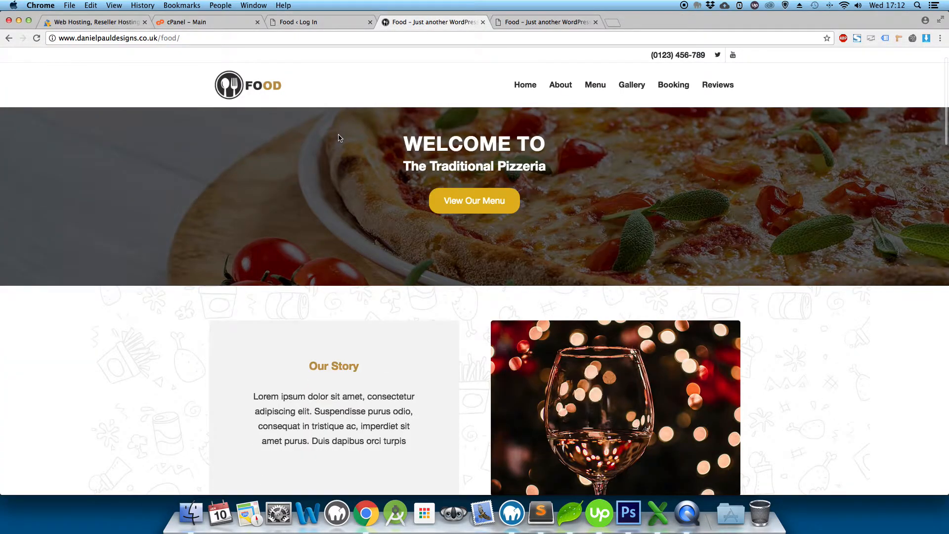
pyautogui.scroll(-6, 338, 138)
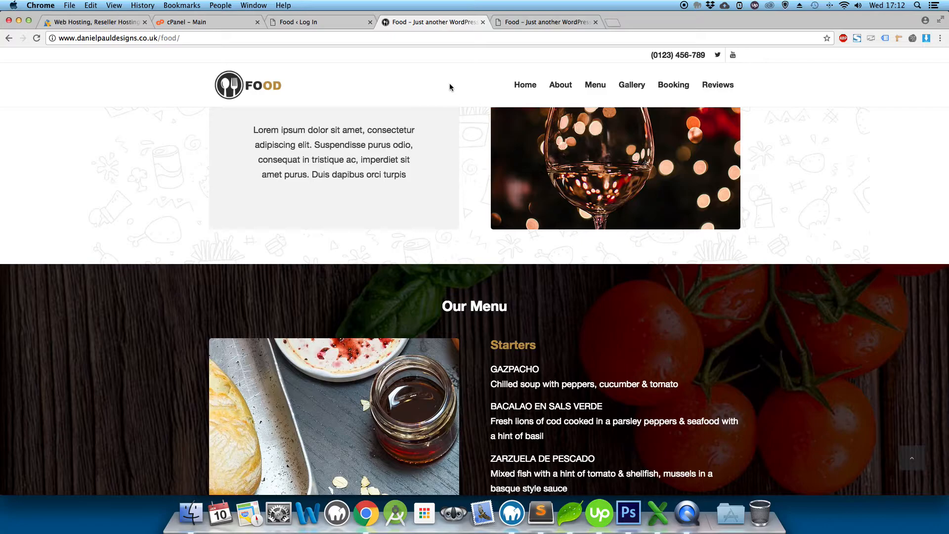
pyautogui.scroll(7, 449, 84)
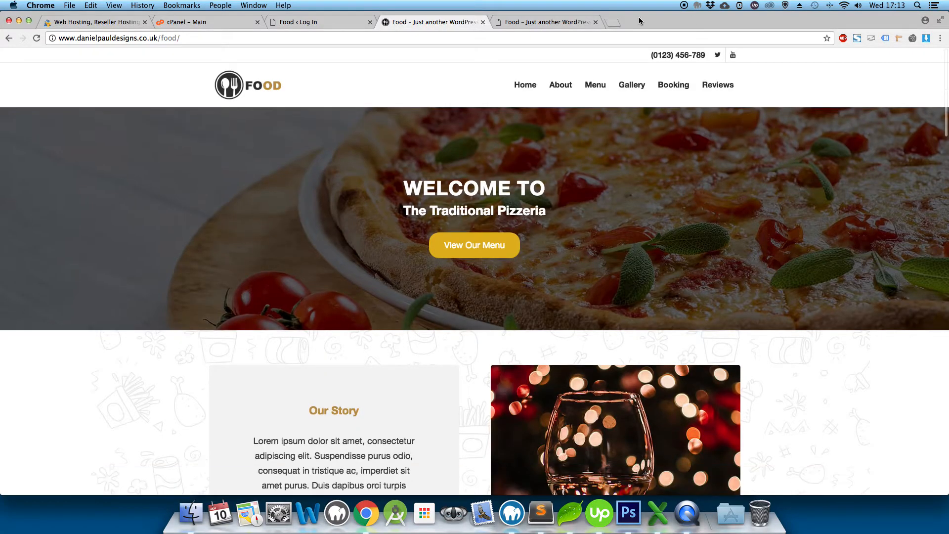